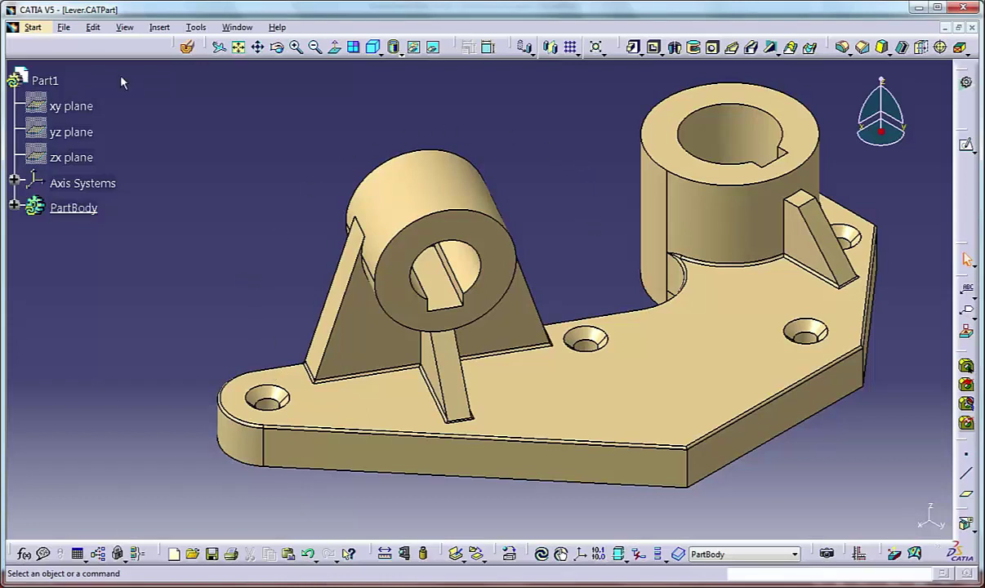
Tear off the View Mode render-style flyout as a floating toolbar beside the tree
click(126, 30)
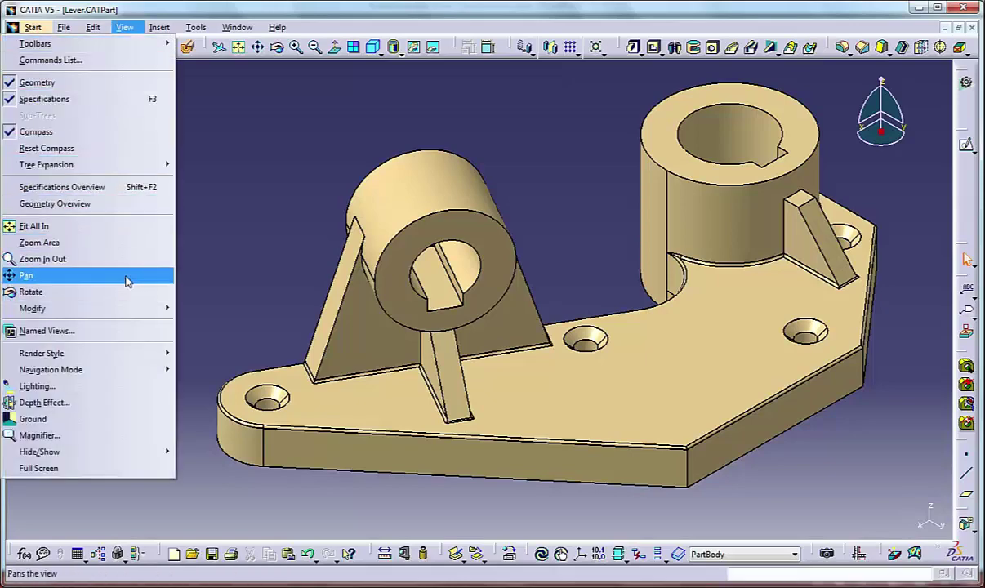
mouse_move(131, 353)
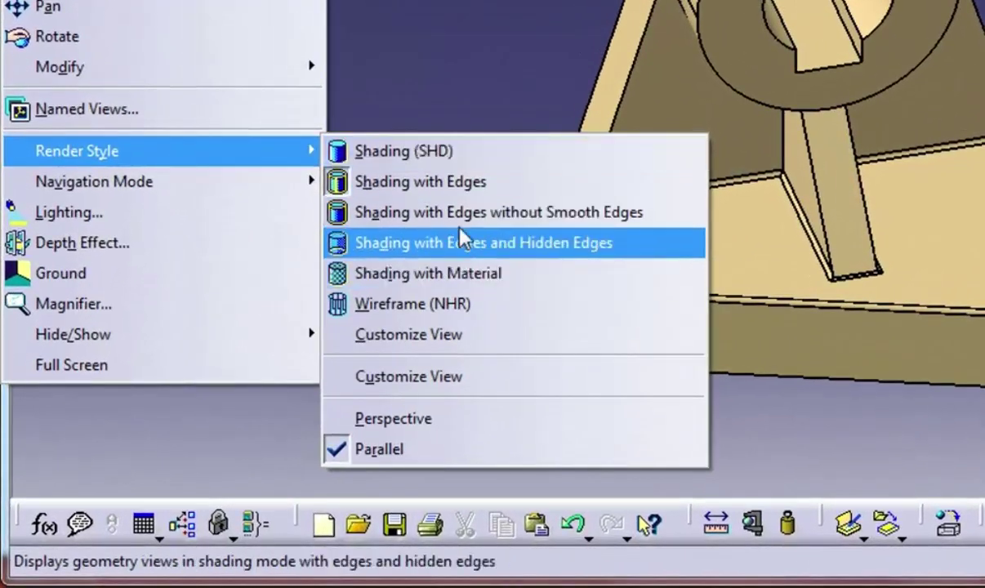
key(Escape)
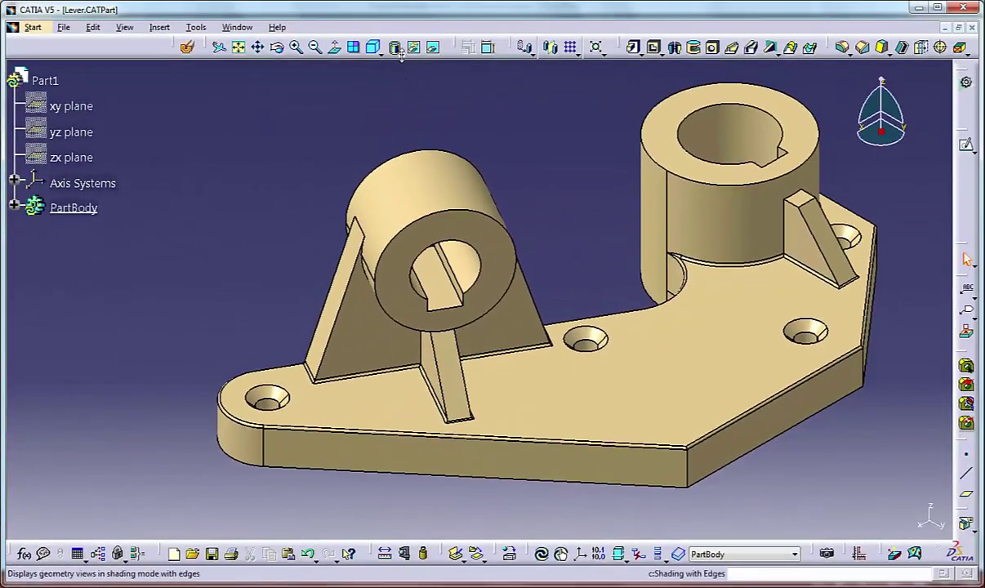
click(396, 49)
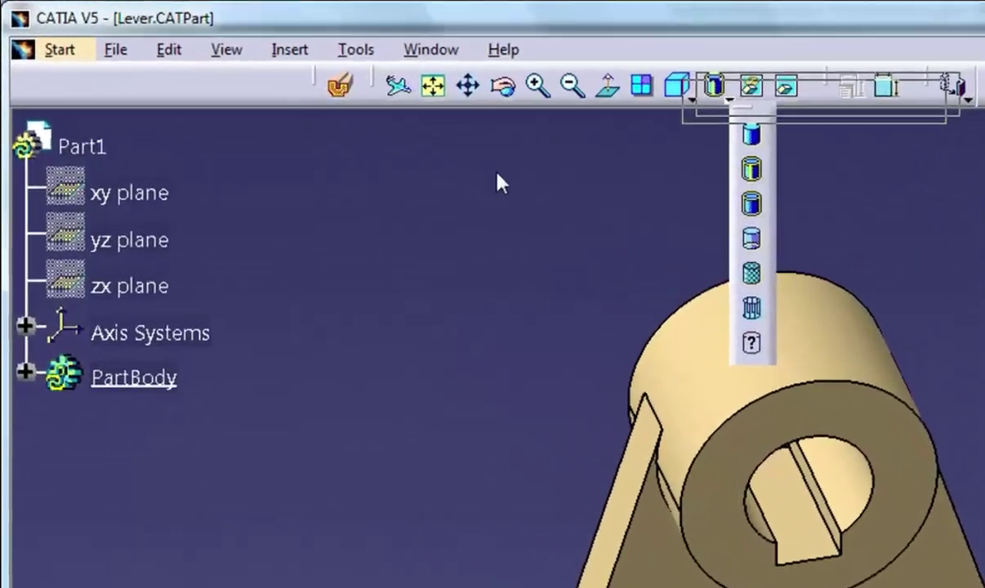
drag(549, 82, 334, 86)
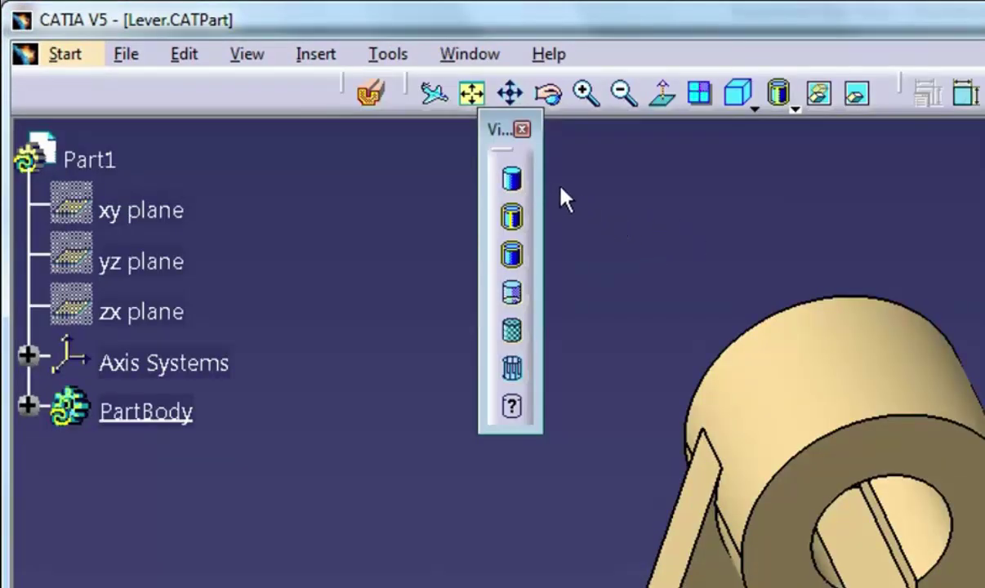
Try Shading, then Shading with Edges, ending on Shading with Edges without Smooth Edges
click(515, 184)
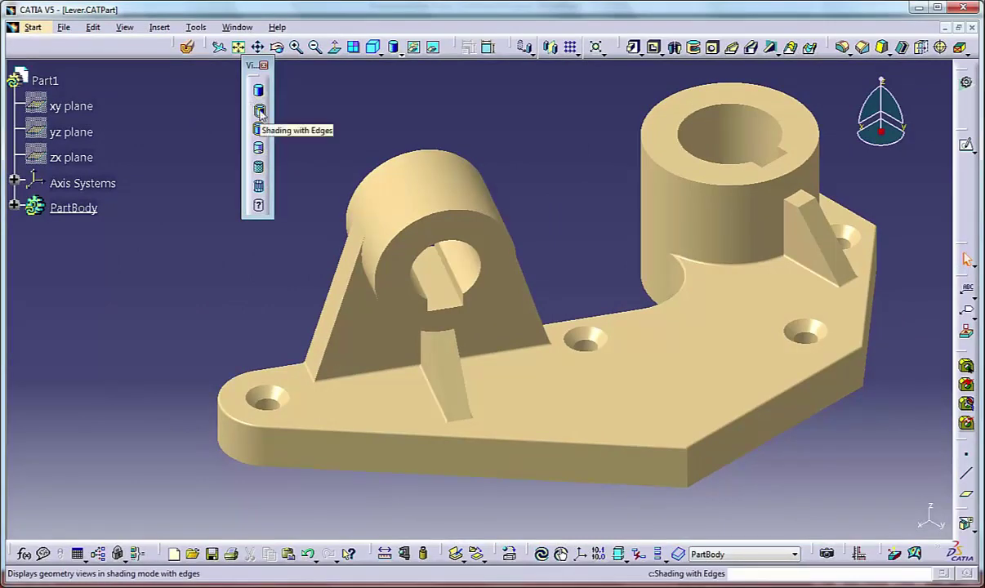
click(260, 112)
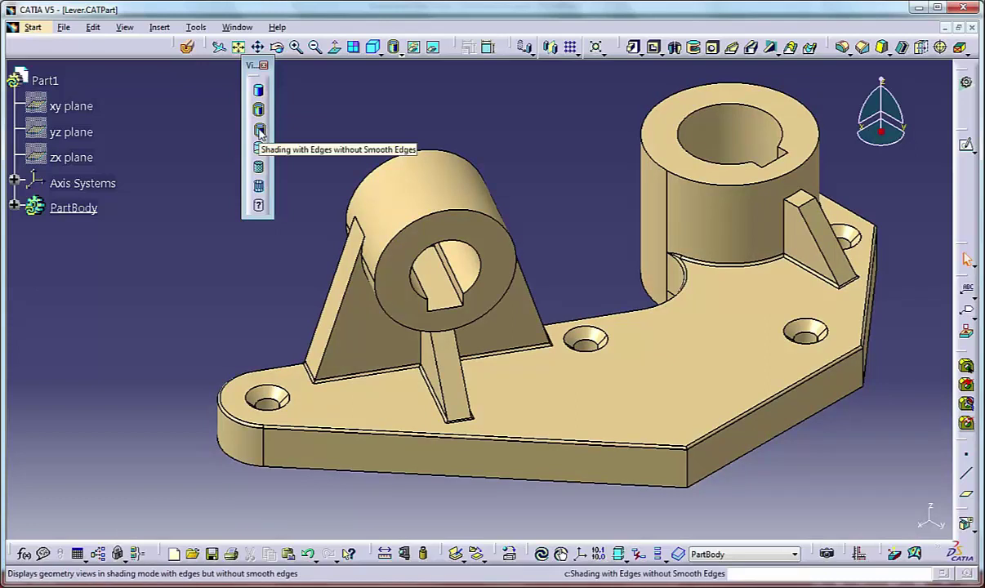
click(260, 131)
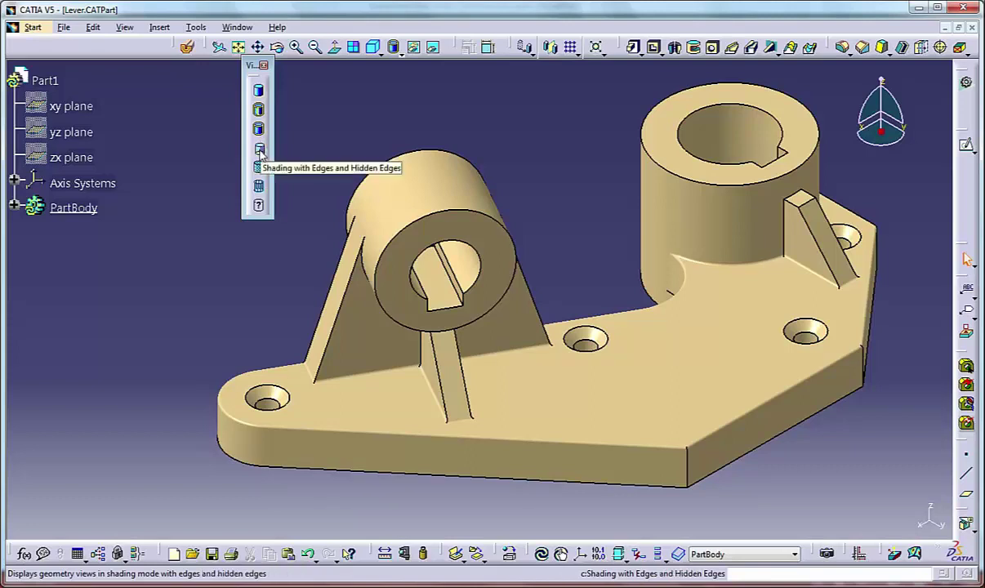
Preview Shading with Edges and Hidden Edges, Shading with Material and Wireframe (NHR), then return to Shading (SHD)
click(259, 151)
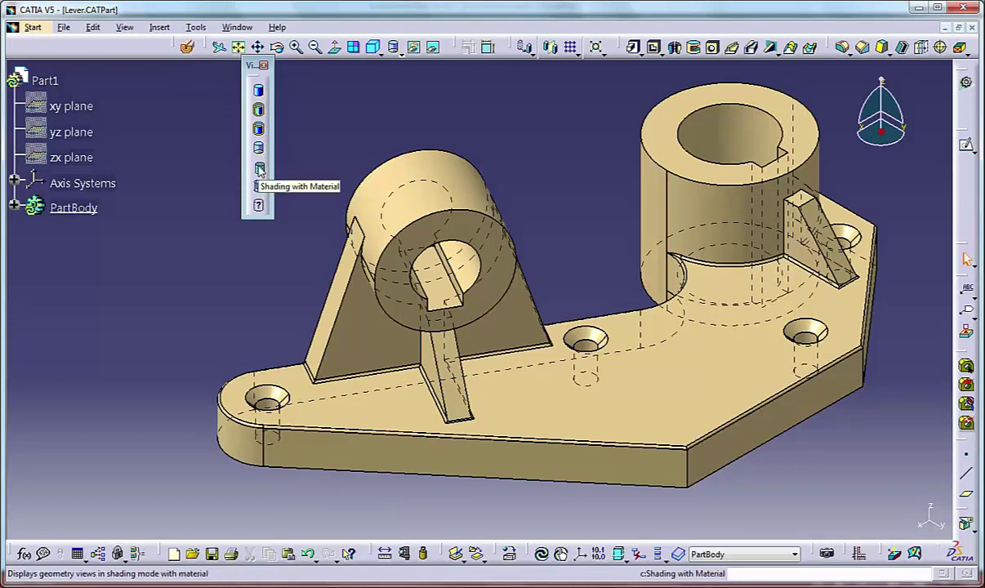
click(260, 170)
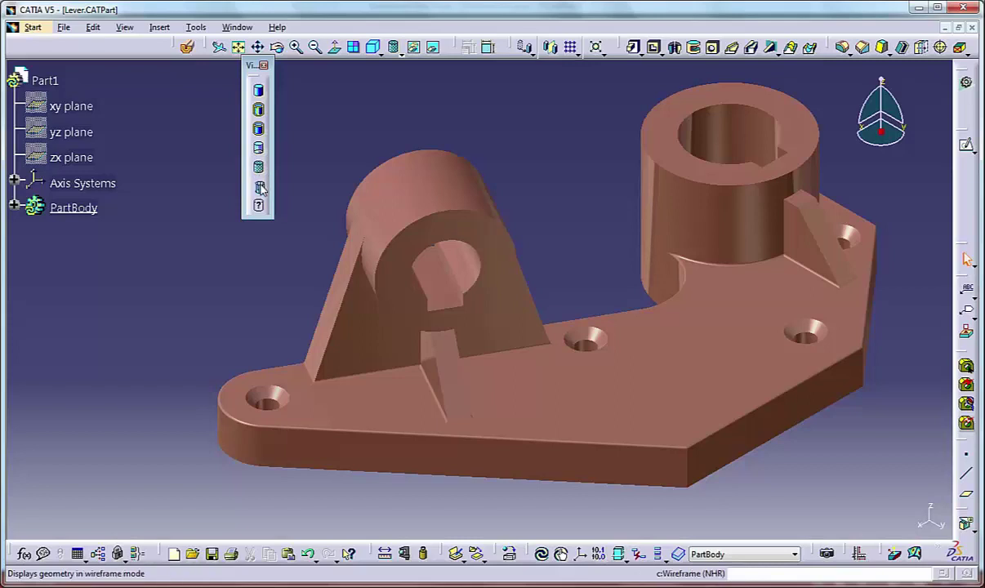
click(260, 188)
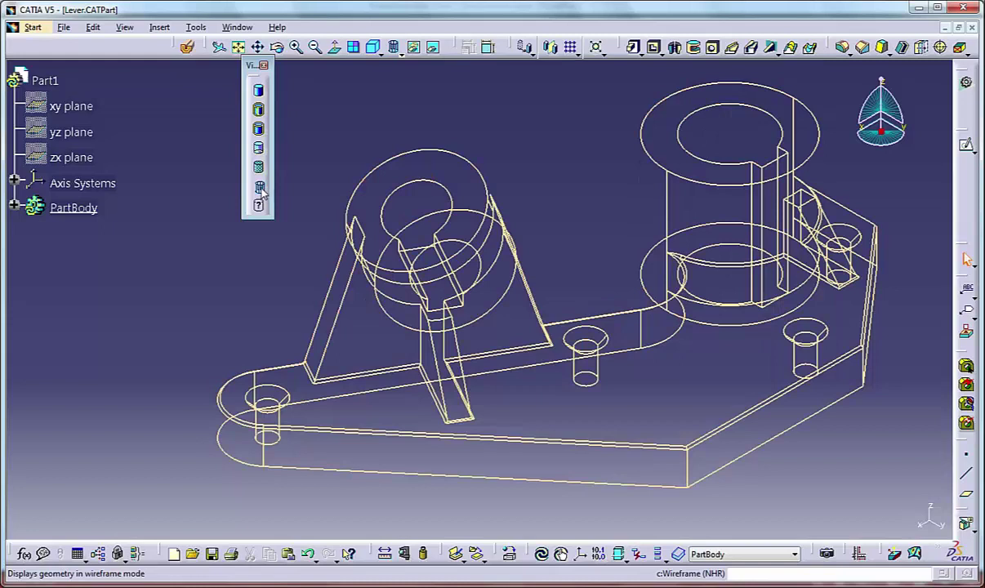
click(260, 90)
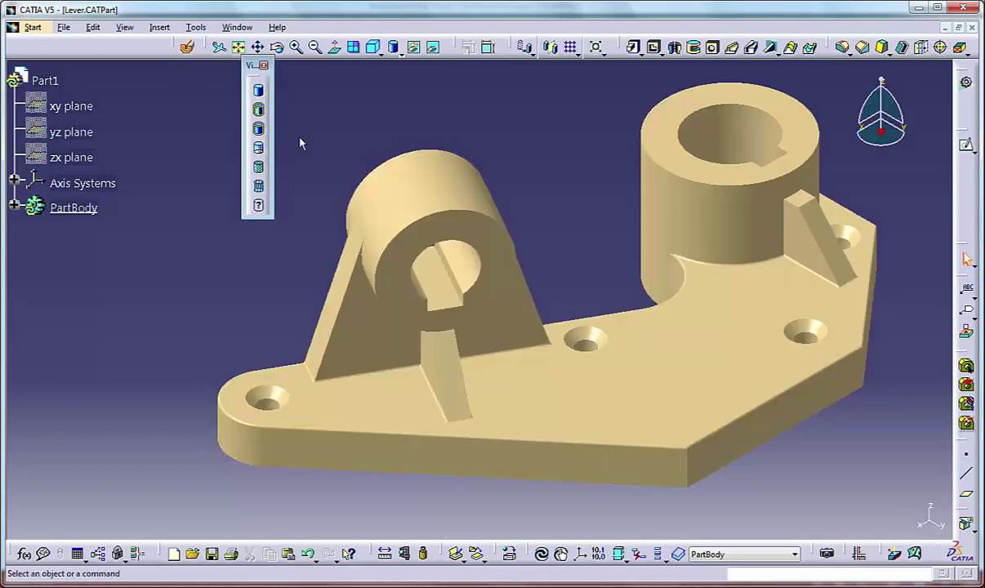
Open and close the View Mode Customization dialog twice, then close the floating View Mode toolbar
click(258, 206)
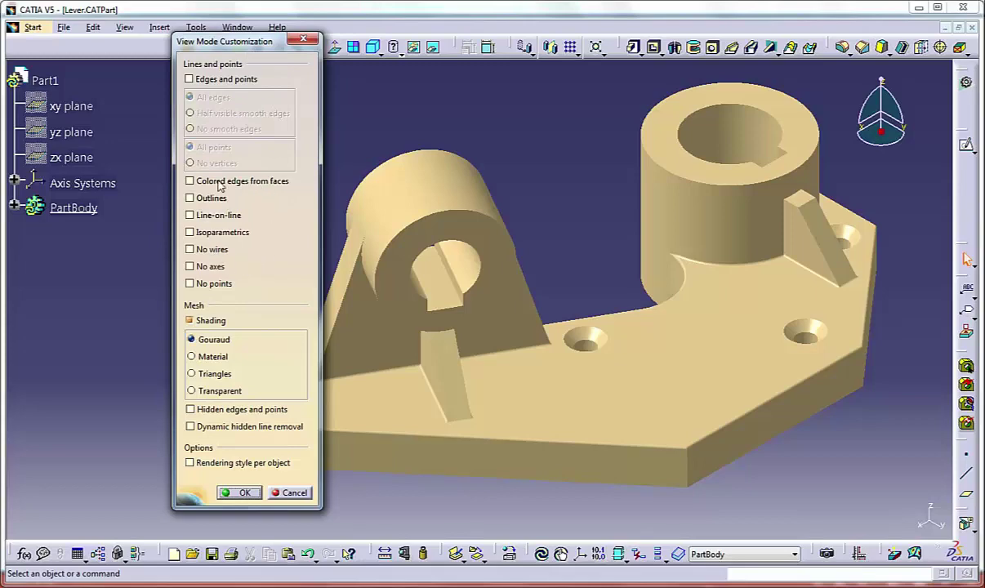
click(303, 38)
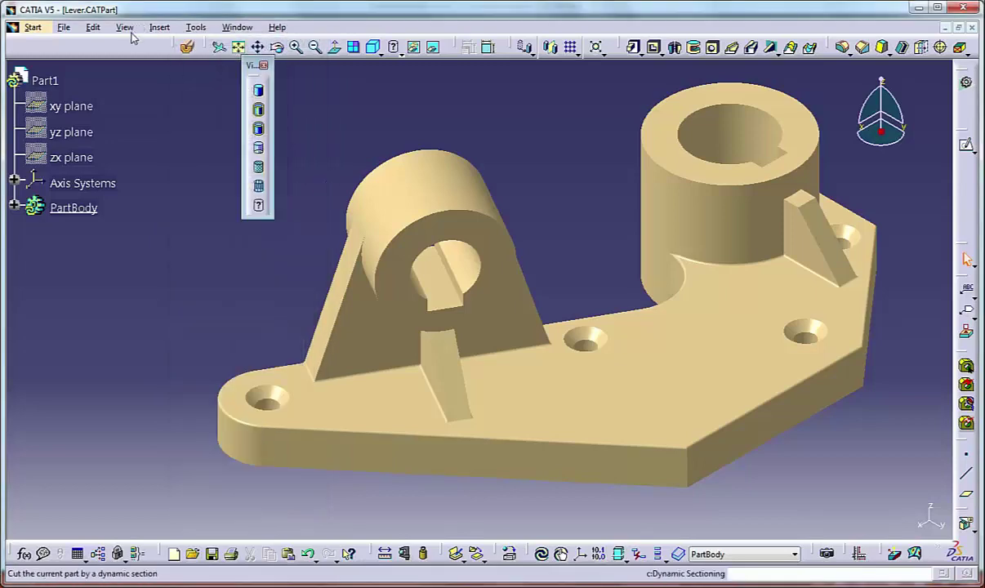
click(125, 27)
mouse_move(140, 355)
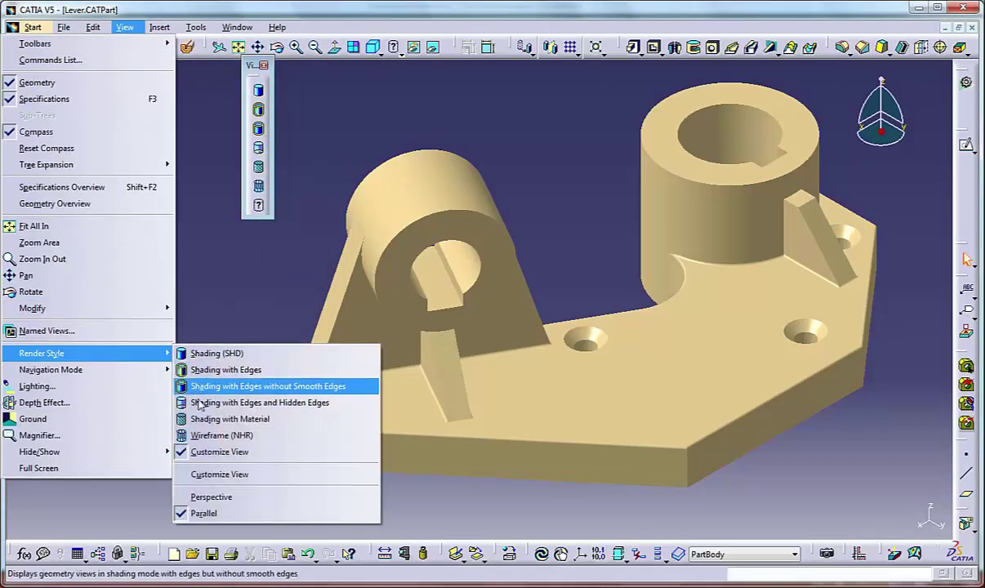
click(219, 474)
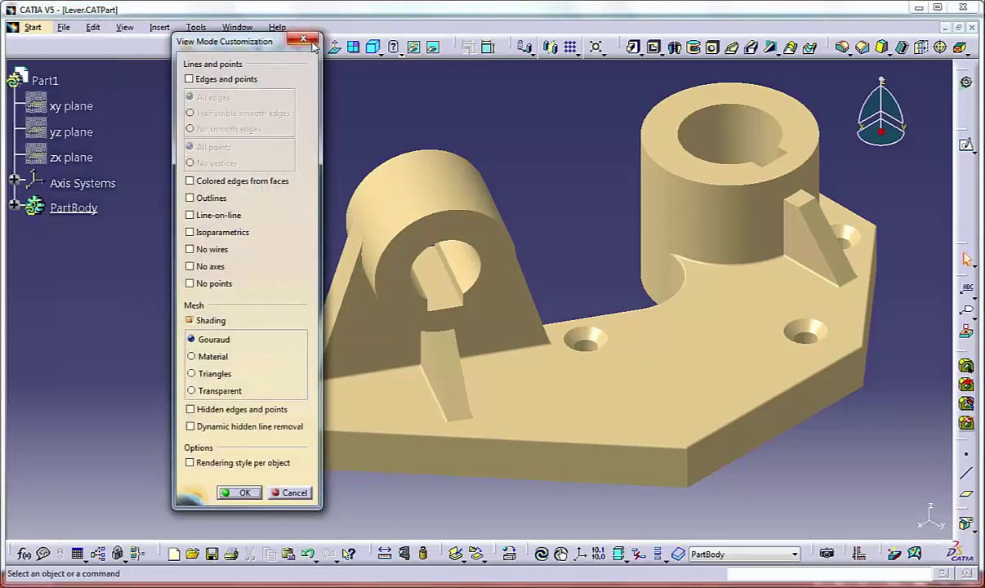
click(303, 39)
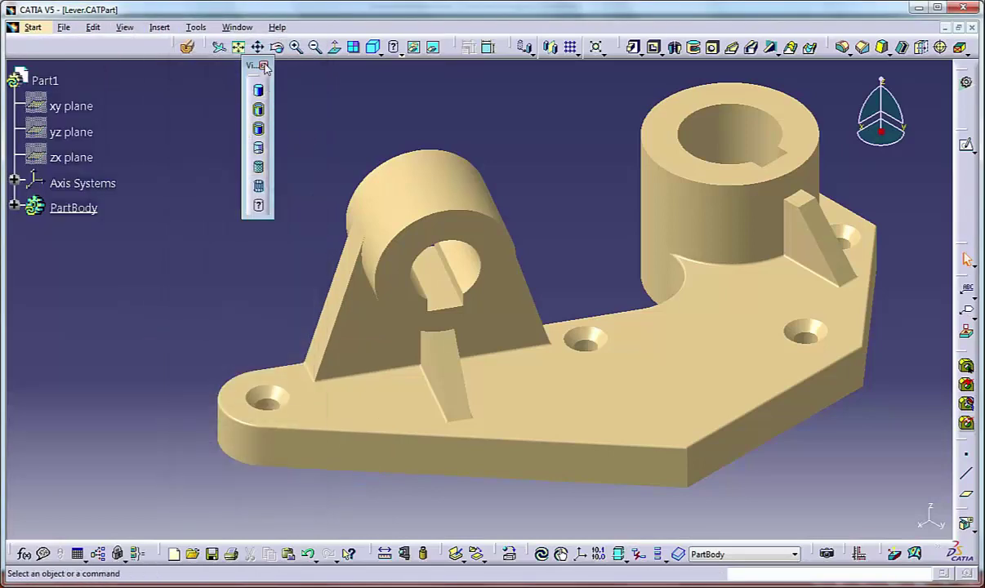
click(263, 65)
click(124, 27)
Switch to the display.CATPart window showing the hollow square tube
mouse_move(123, 353)
click(237, 27)
click(219, 131)
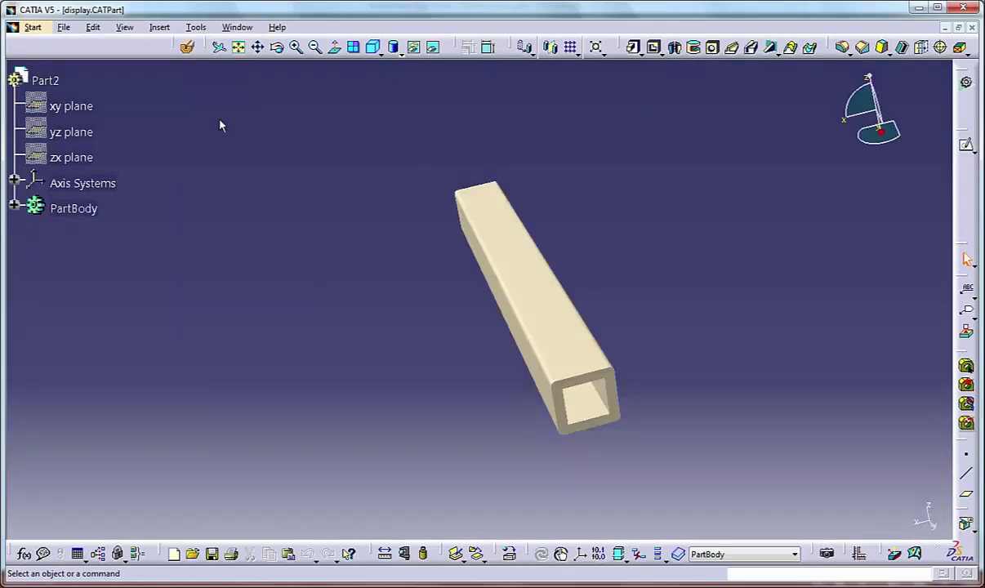
Set the tube to Parallel projection and rotate it to judge the view
click(125, 27)
mouse_move(131, 356)
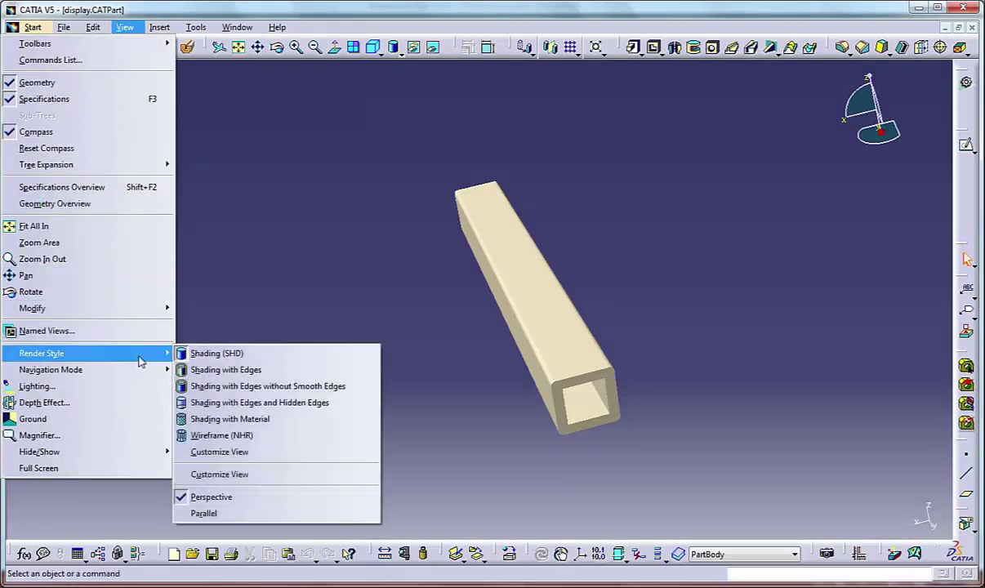
click(205, 512)
middle_drag(372, 364, 424, 316)
Switch the tube back to Perspective projection and rotate it to view it end-on
click(130, 29)
mouse_move(129, 353)
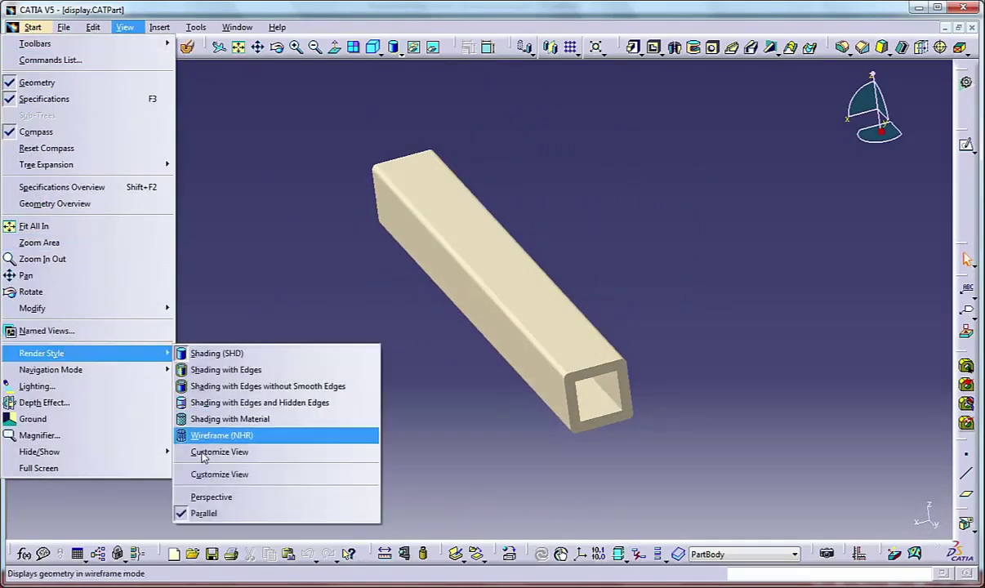
click(200, 498)
middle_drag(458, 388, 468, 357)
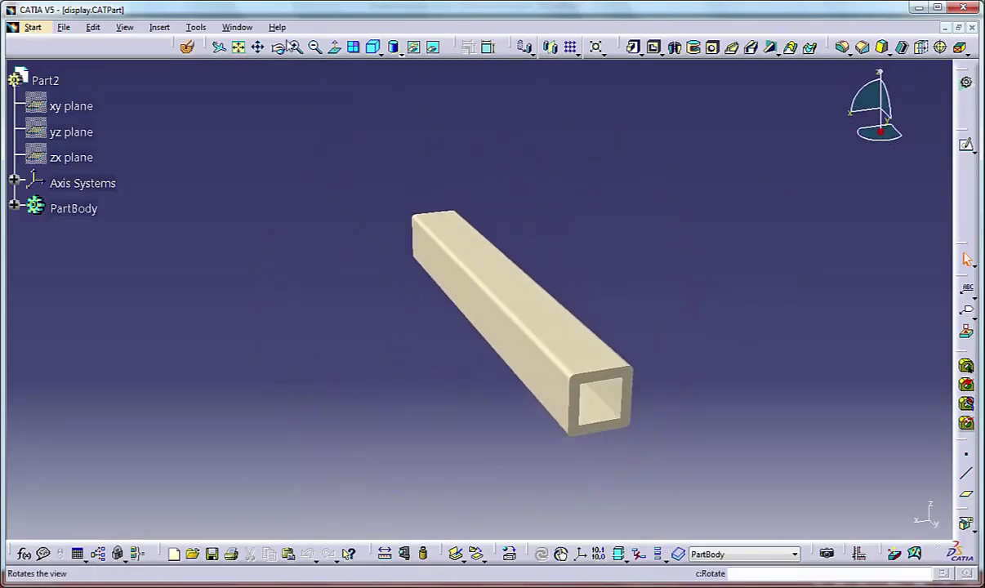
click(236, 30)
Return to Lever.CATPart and open View Mode Customization, moved aside to uncover the part
click(217, 117)
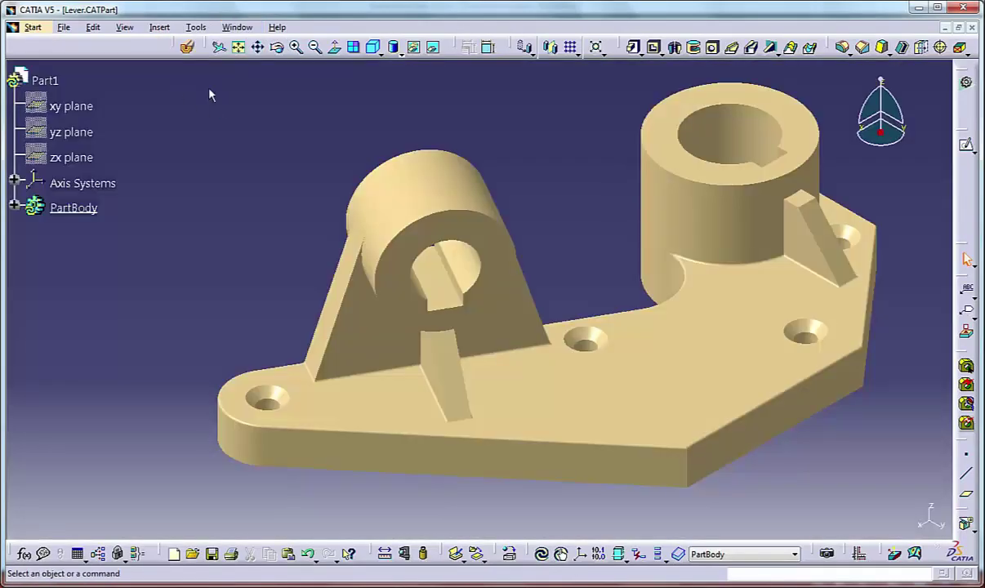
click(124, 28)
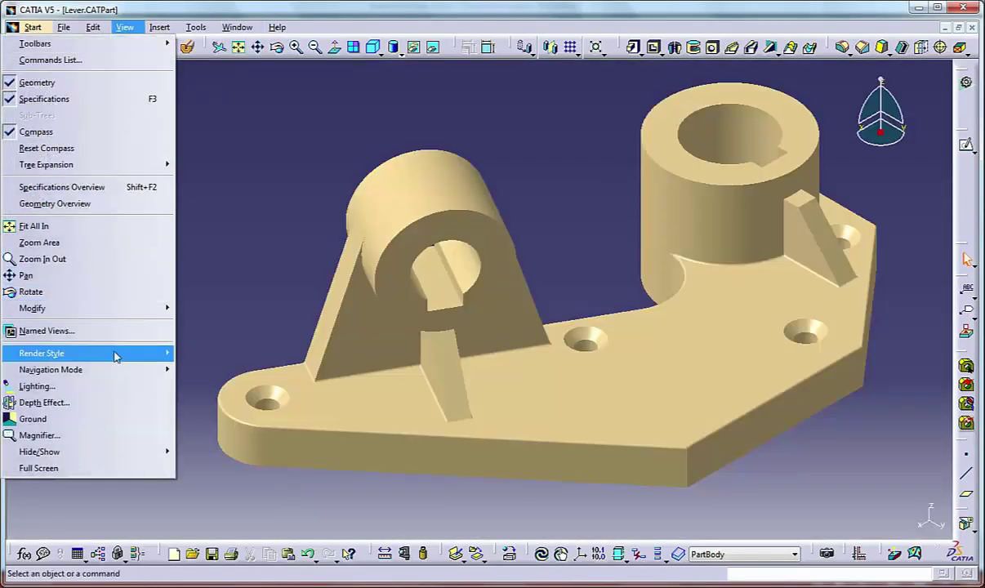
mouse_move(137, 364)
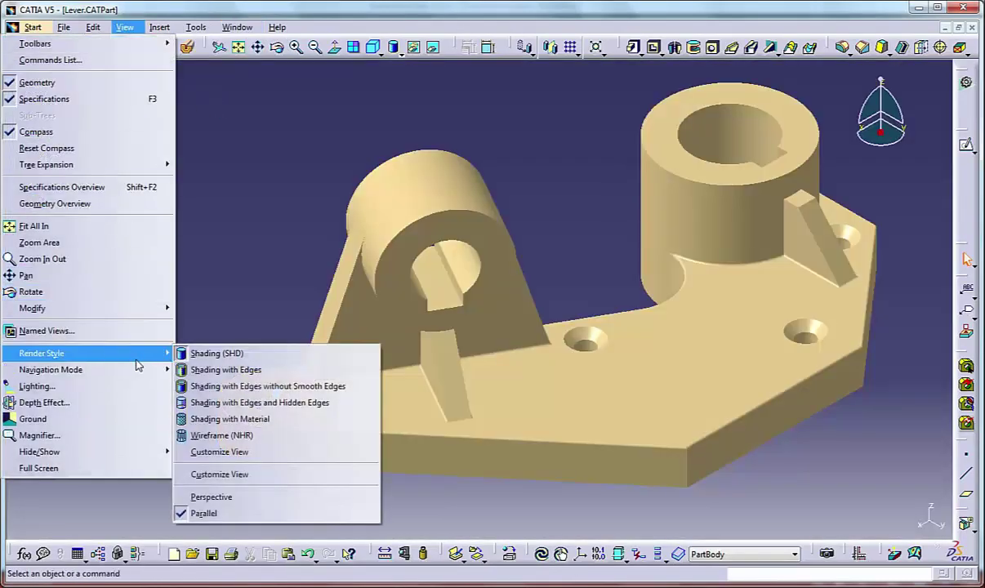
click(220, 474)
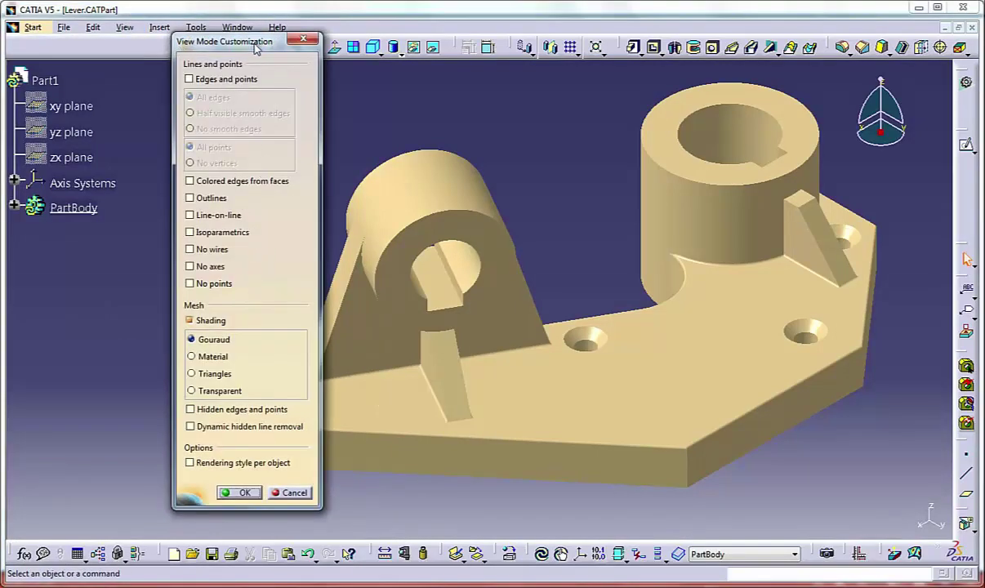
drag(256, 49, 118, 54)
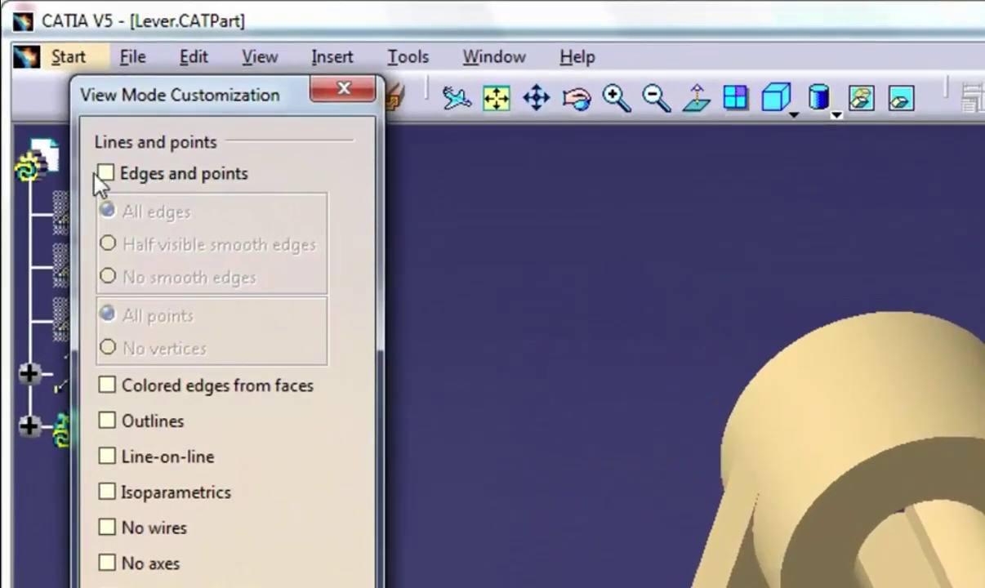
Preview edges and points, half-visible then hidden smooth edges, outlines and isoparametrics, then cancel
click(104, 173)
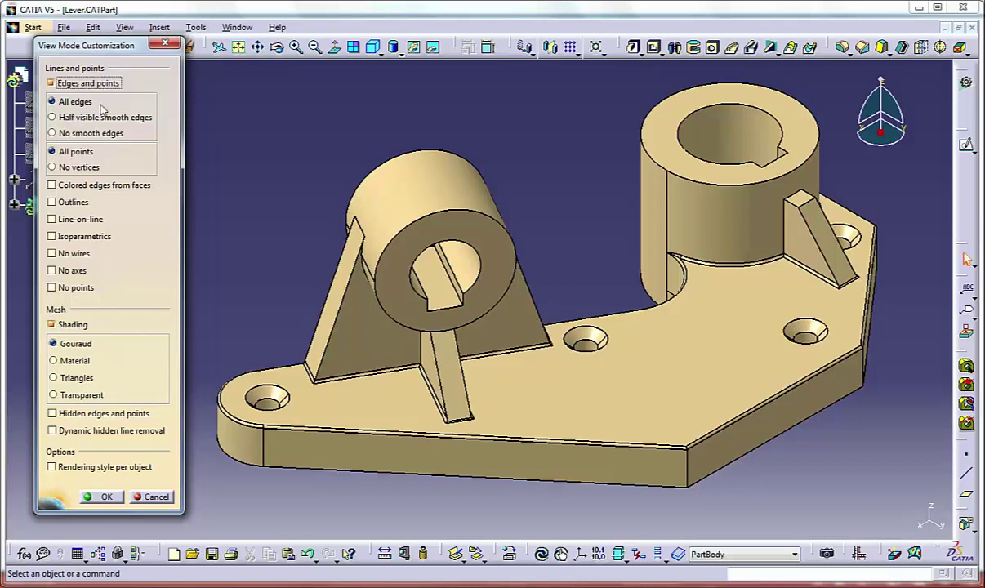
click(53, 119)
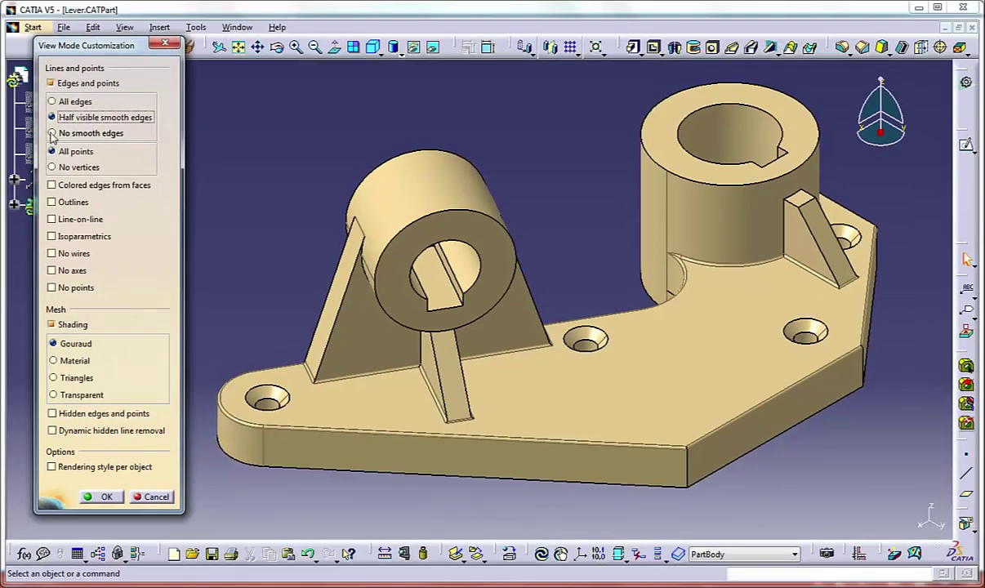
click(52, 134)
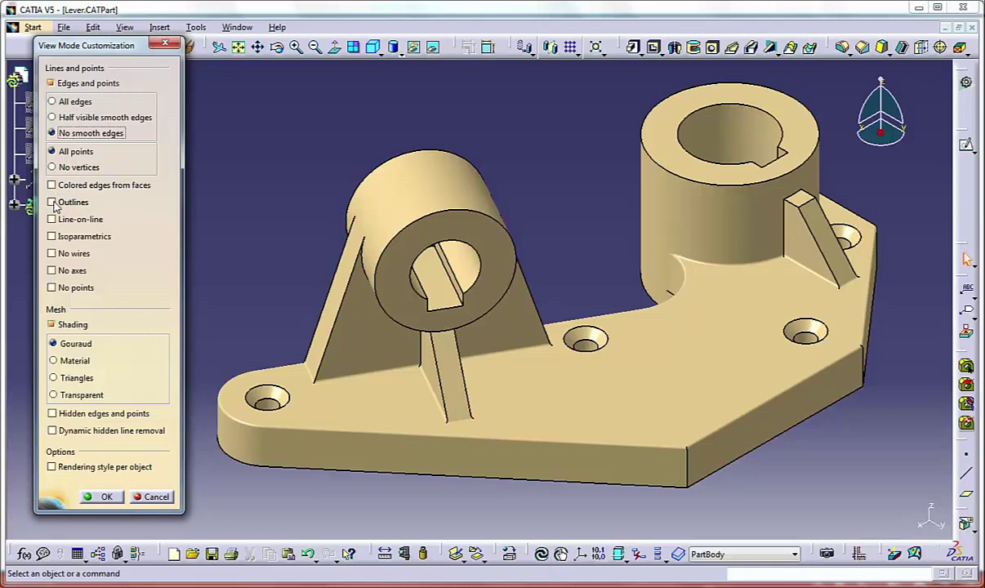
click(52, 202)
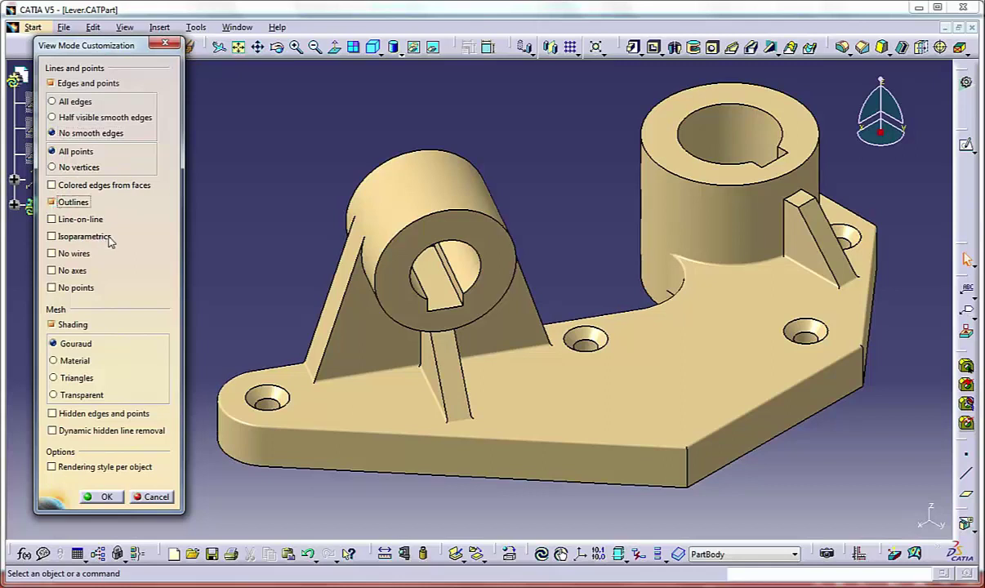
click(53, 237)
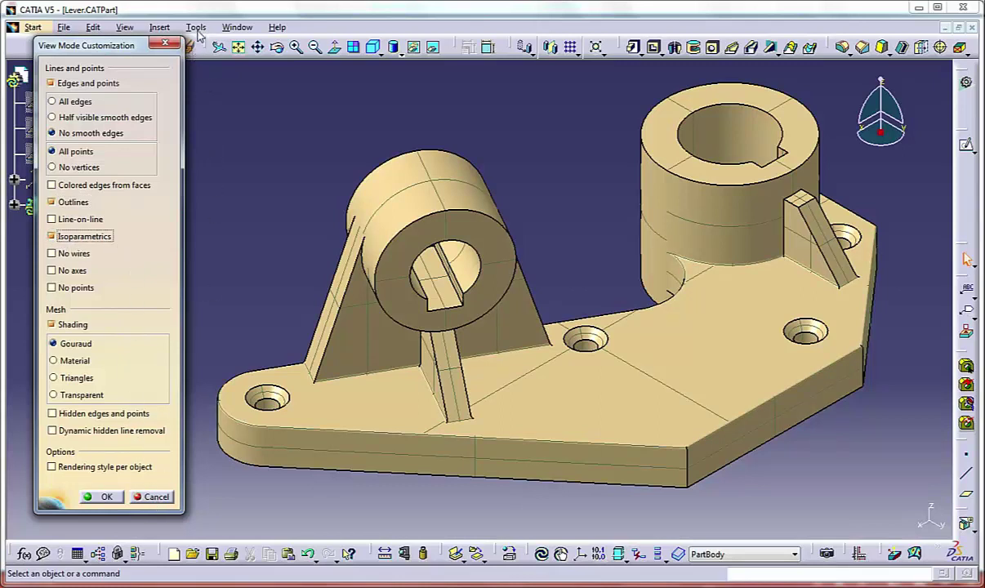
click(151, 497)
click(196, 27)
click(168, 309)
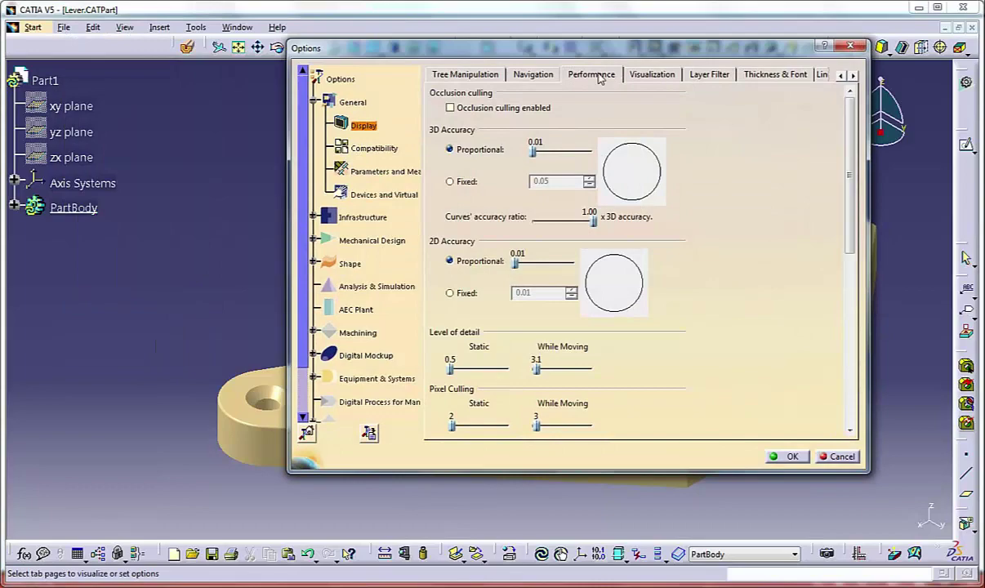
click(574, 73)
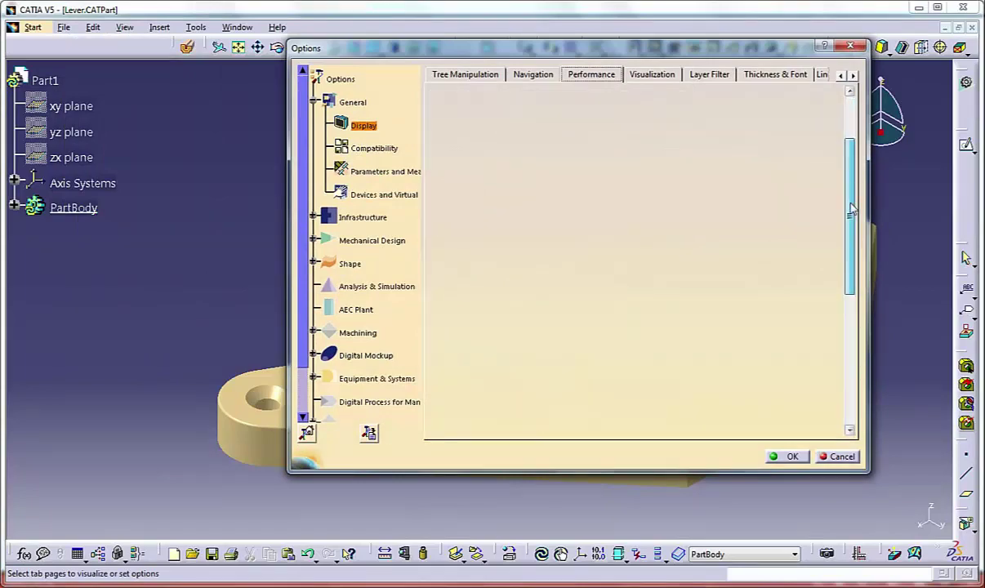
drag(854, 160, 852, 270)
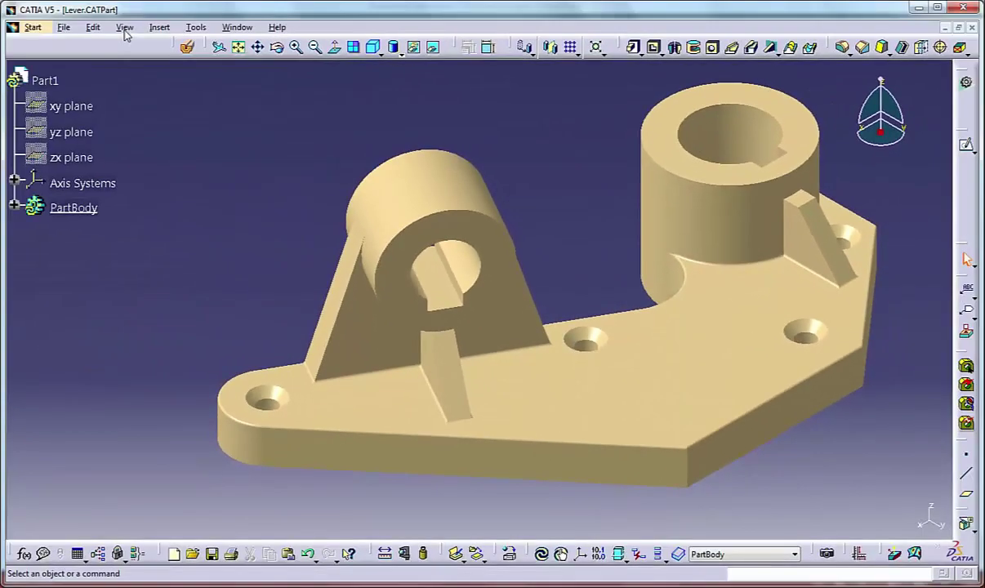
In Customize View check No wires, No axes and No points, toggling Shading off and on
click(125, 28)
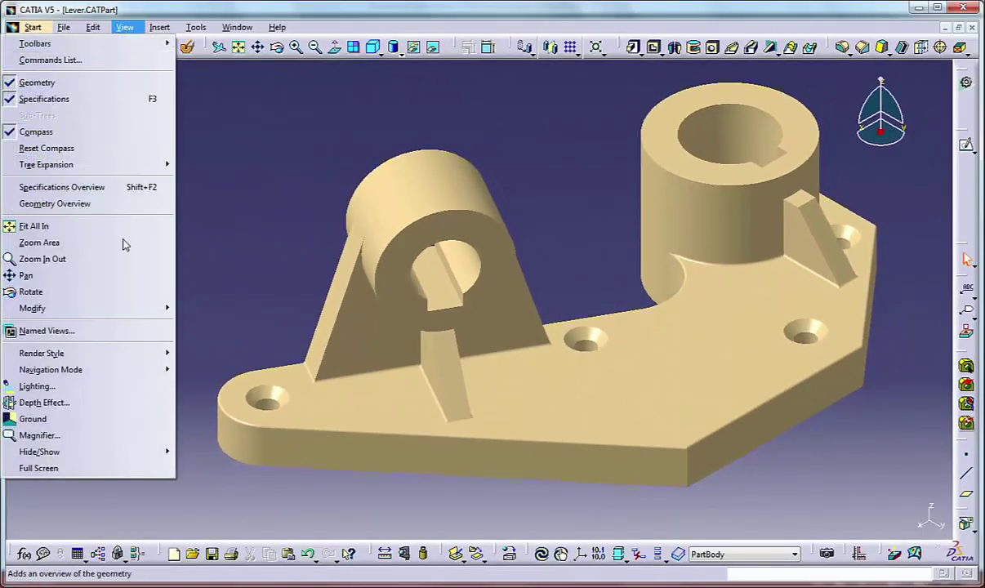
mouse_move(166, 359)
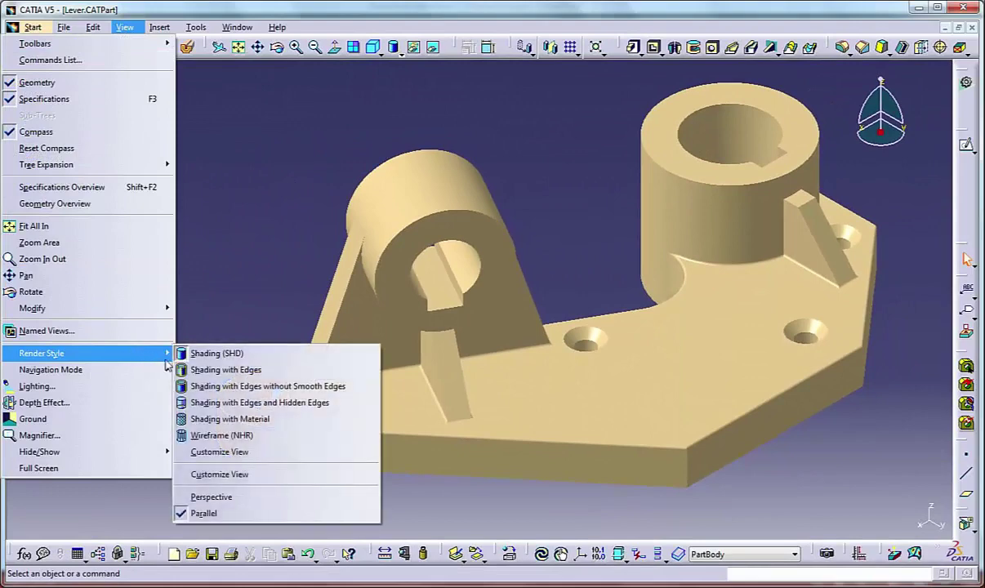
click(219, 473)
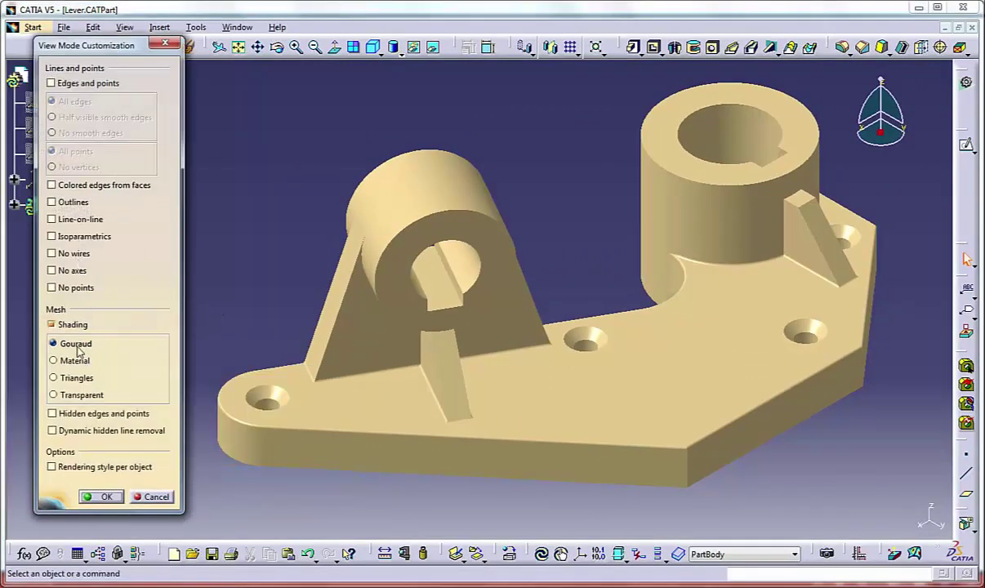
click(51, 254)
click(52, 271)
click(52, 287)
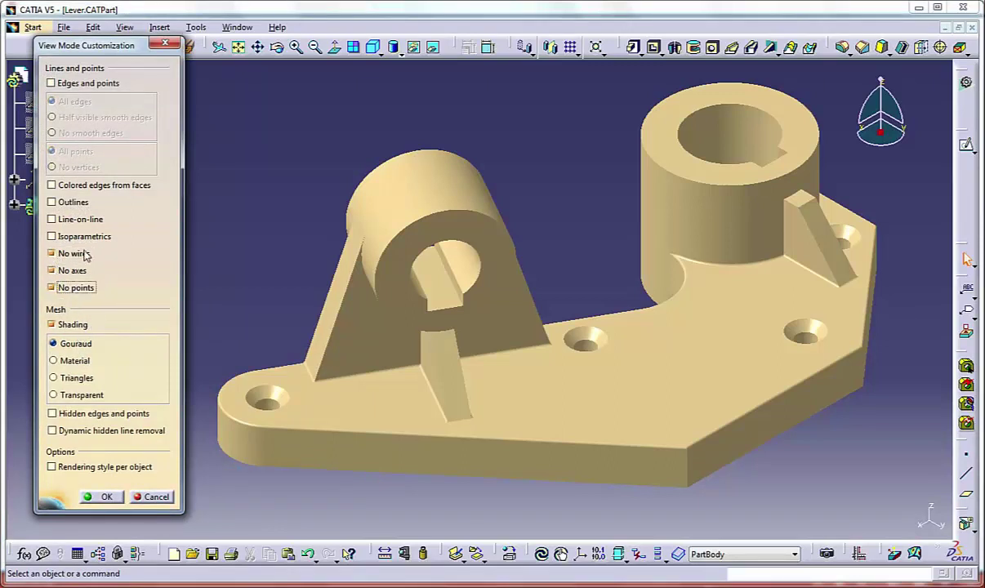
click(51, 324)
click(52, 324)
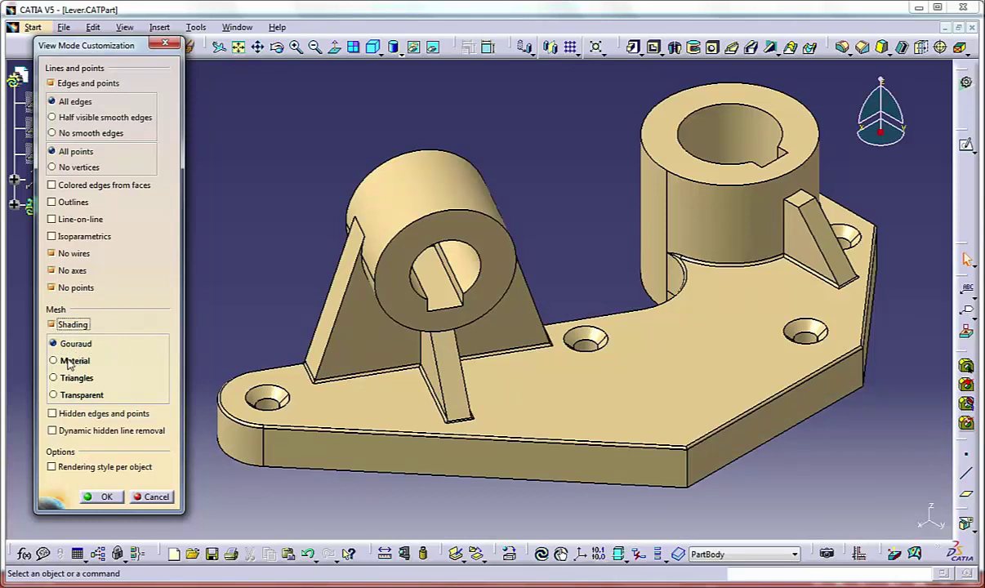
Preview Material, Triangles and Transparent shading, hidden edges and points, and dynamic hidden line removal, then cancel
click(53, 361)
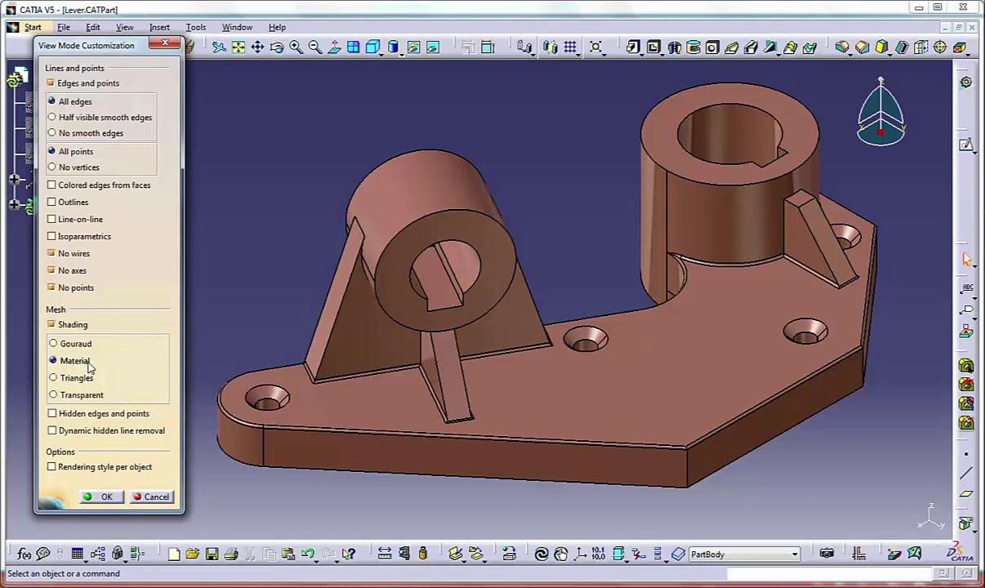
click(89, 363)
click(53, 378)
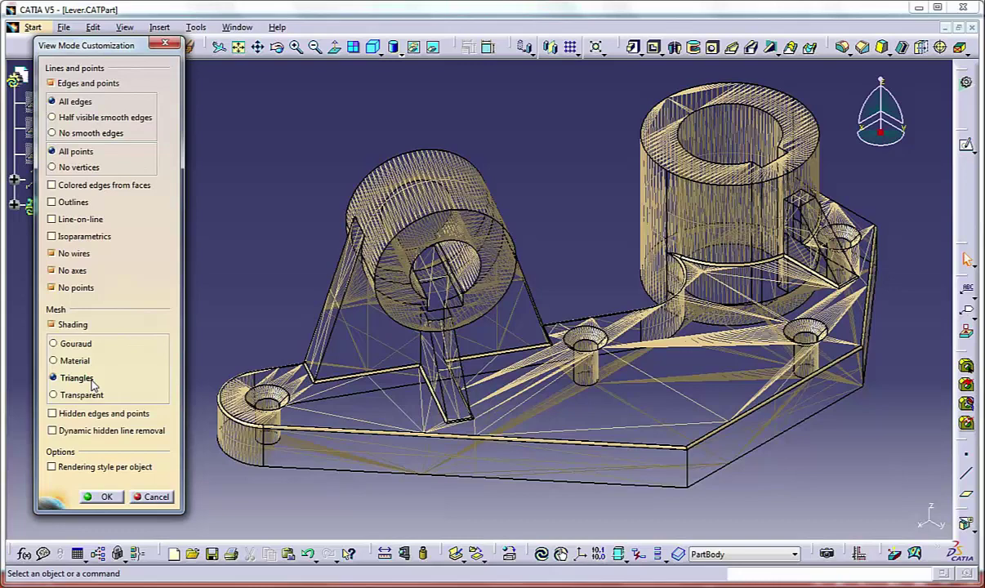
click(90, 378)
click(53, 396)
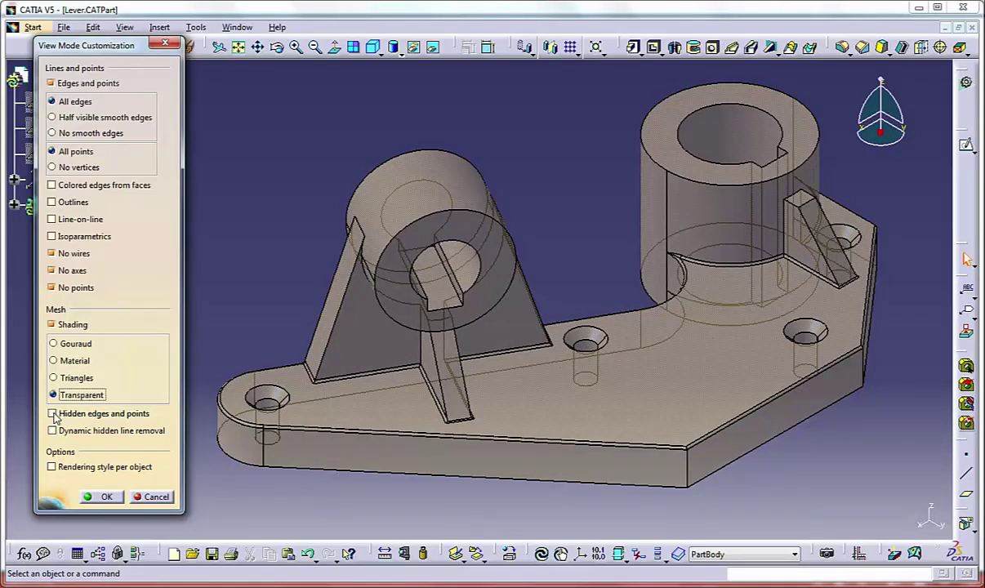
click(52, 414)
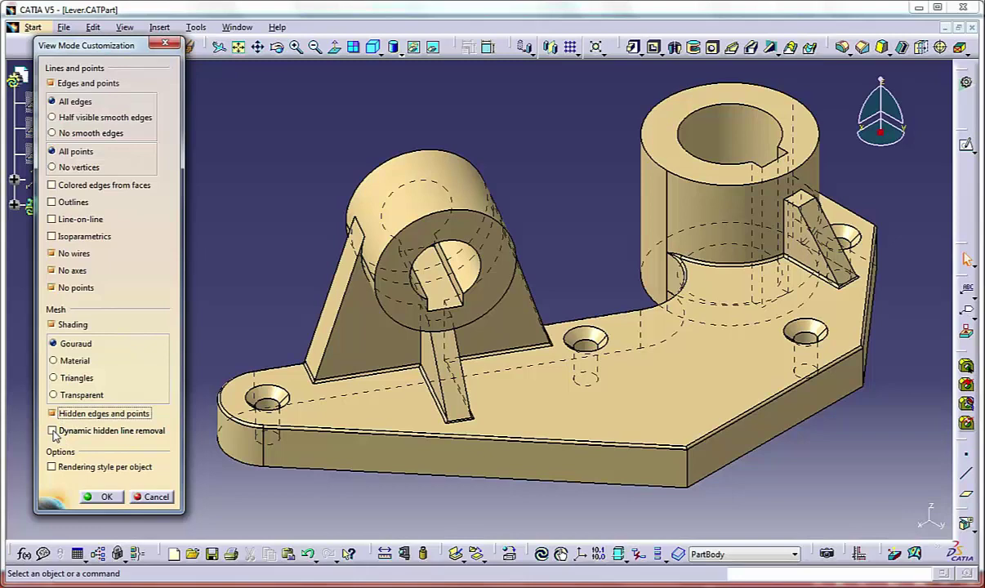
click(53, 431)
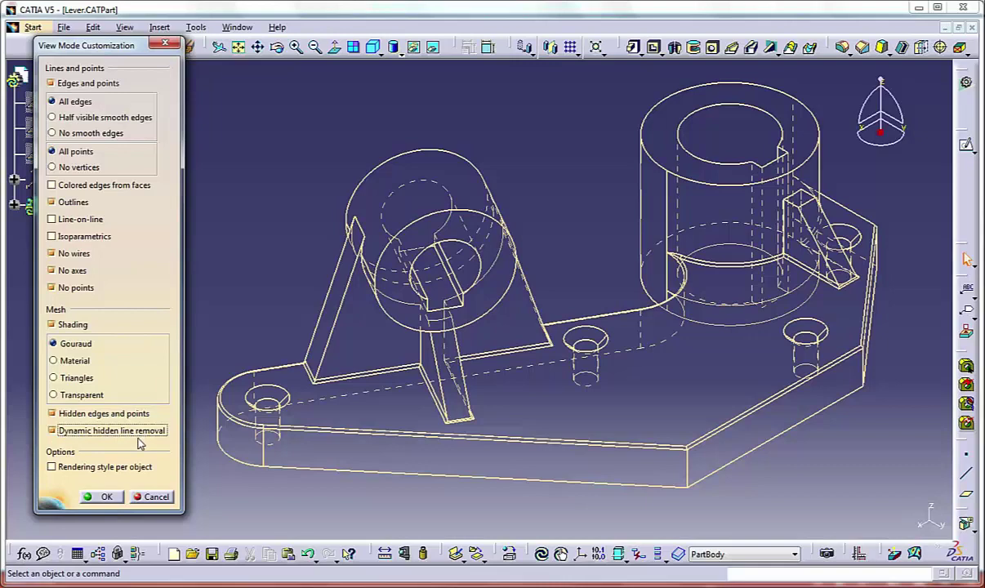
click(155, 497)
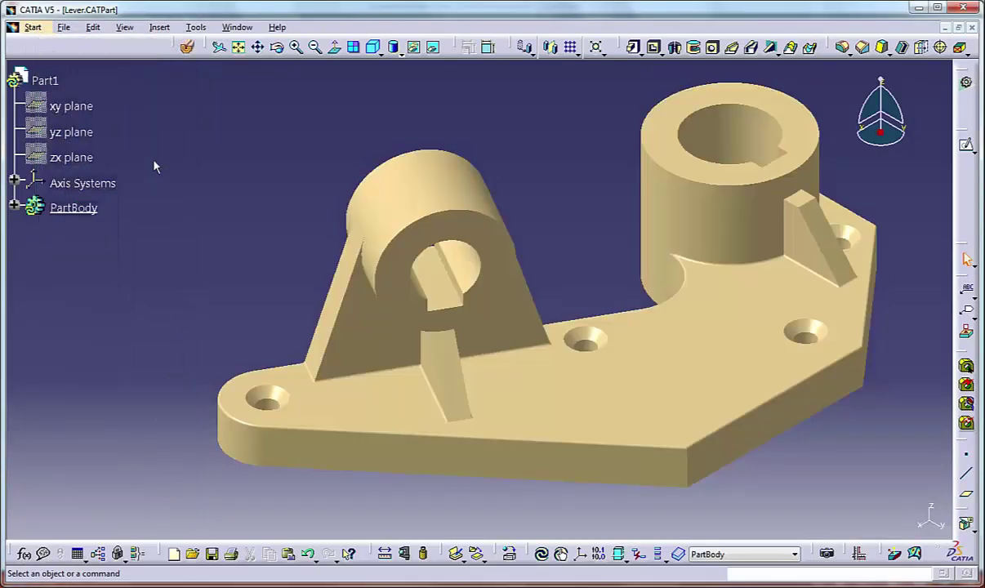
Open Light Sources and cycle through No Light, Single, Two Lights and Neon modes
click(125, 28)
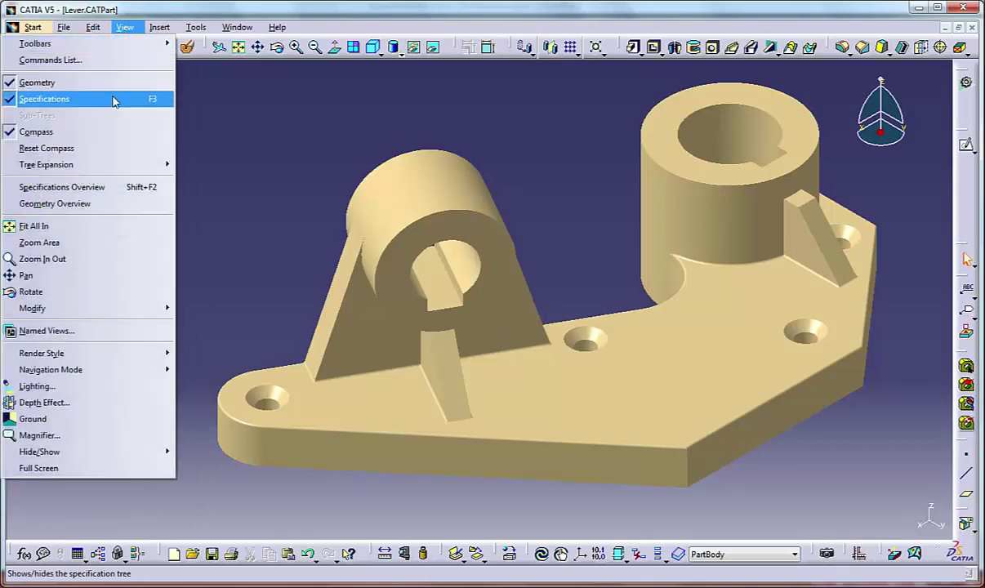
click(74, 386)
drag(176, 298, 196, 93)
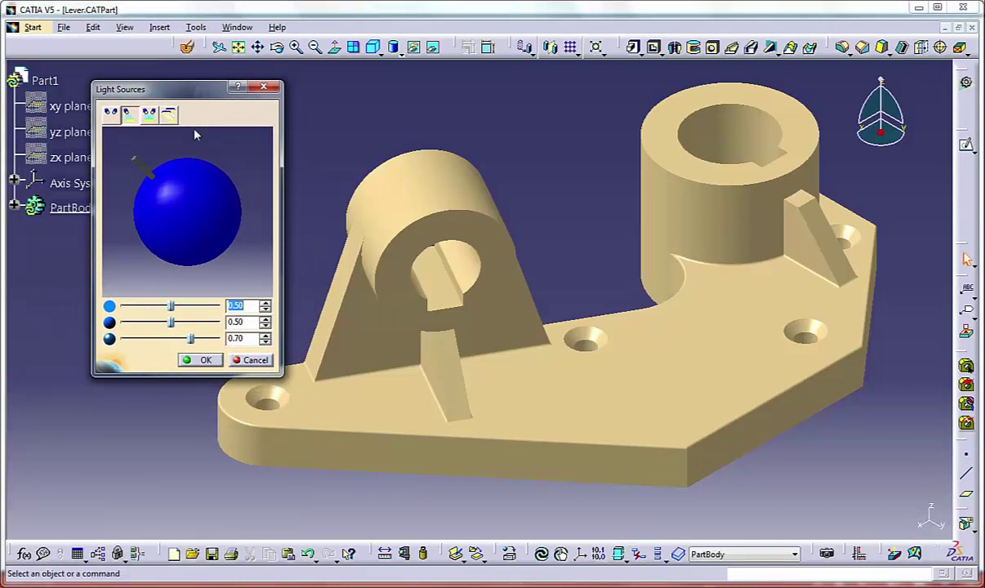
click(110, 115)
click(129, 115)
click(148, 115)
click(168, 114)
click(129, 115)
Set two lights from upper left and upper right, opening and cancelling the left light's Color dialog
mouse_move(137, 164)
mouse_down()
mouse_move(161, 158)
mouse_move(202, 173)
mouse_move(125, 159)
mouse_move(125, 204)
mouse_move(233, 187)
mouse_move(120, 168)
mouse_move(187, 152)
mouse_move(134, 160)
mouse_up()
click(150, 116)
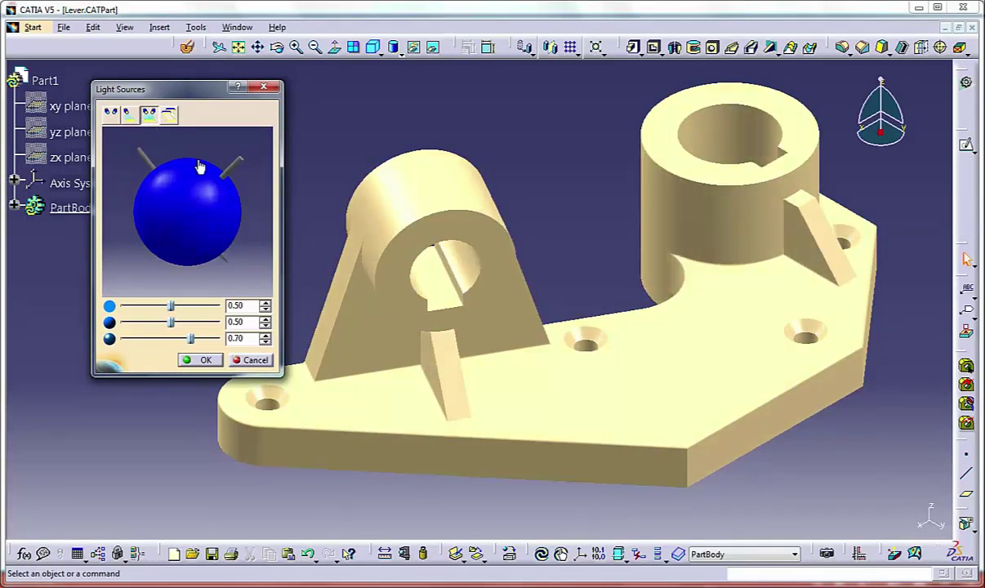
mouse_move(239, 160)
mouse_down()
mouse_move(234, 152)
mouse_move(231, 173)
mouse_up()
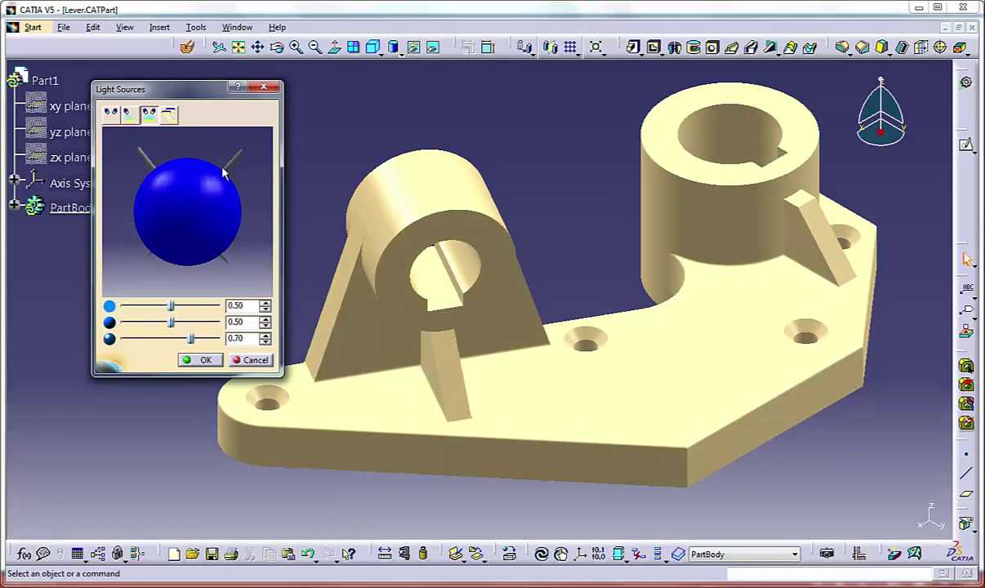
double_click(144, 157)
drag(760, 112, 554, 105)
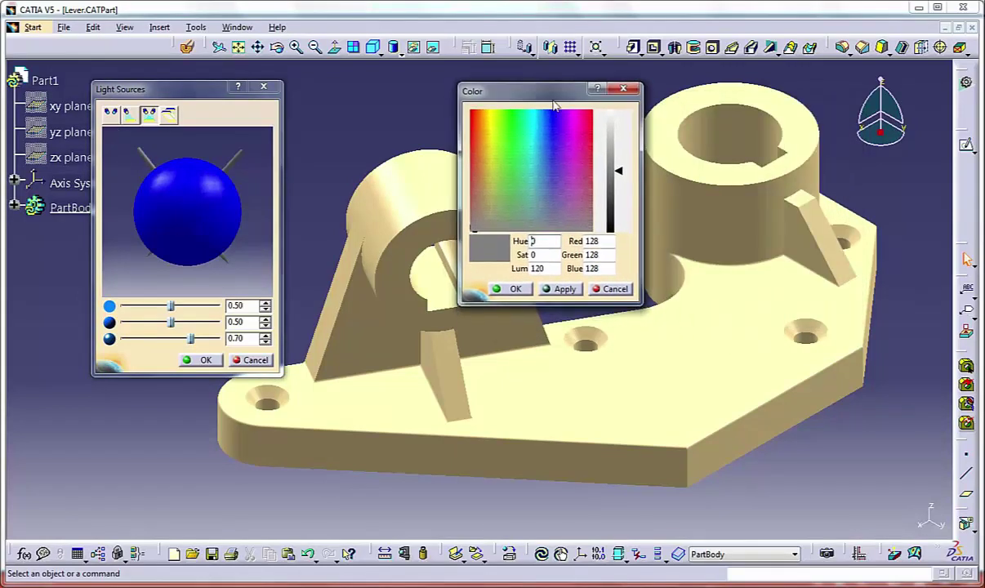
click(614, 289)
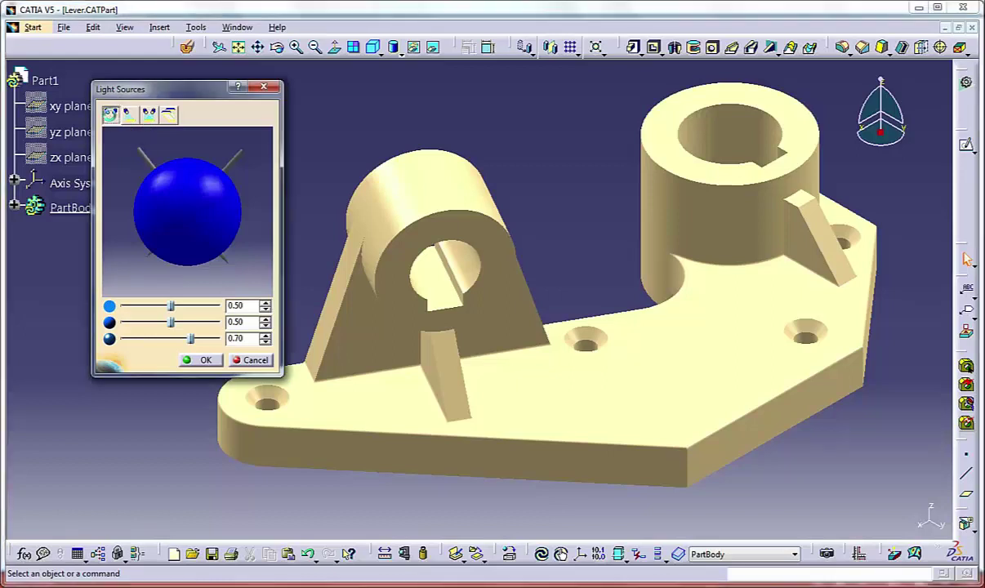
Try No Light, then a Single Light with its direction handle dragged across the lever
click(111, 115)
drag(183, 93, 146, 90)
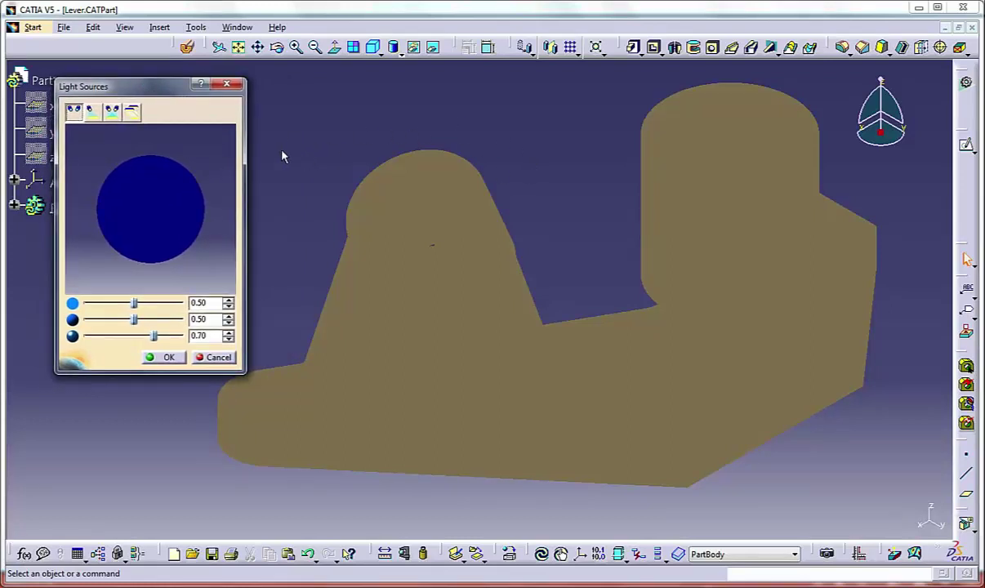
click(93, 113)
mouse_move(109, 156)
mouse_down()
mouse_move(123, 192)
mouse_move(185, 219)
mouse_move(145, 250)
mouse_move(104, 229)
mouse_move(84, 236)
mouse_move(73, 220)
mouse_move(92, 151)
mouse_move(187, 136)
mouse_move(220, 176)
mouse_move(154, 139)
mouse_move(113, 153)
mouse_move(81, 146)
mouse_move(149, 145)
mouse_move(89, 141)
mouse_up()
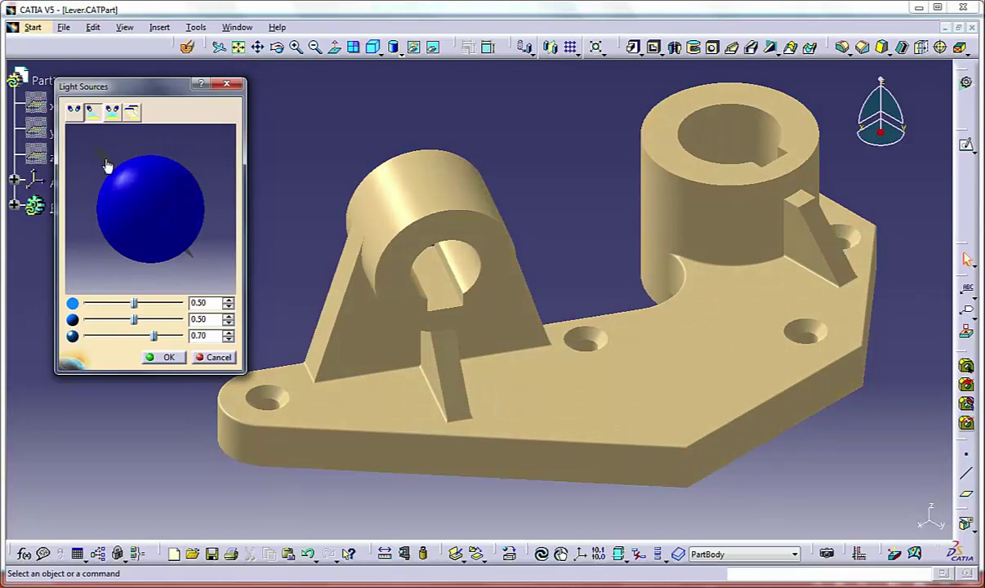
Try Two Lights with repositioned handles and Neon lighting, then return to Single Light
click(114, 115)
mouse_move(190, 156)
mouse_down()
mouse_move(184, 194)
mouse_move(159, 217)
mouse_move(182, 203)
mouse_move(163, 203)
mouse_up()
mouse_move(104, 166)
mouse_down()
mouse_move(97, 156)
mouse_move(77, 216)
mouse_move(102, 257)
mouse_move(78, 242)
mouse_up()
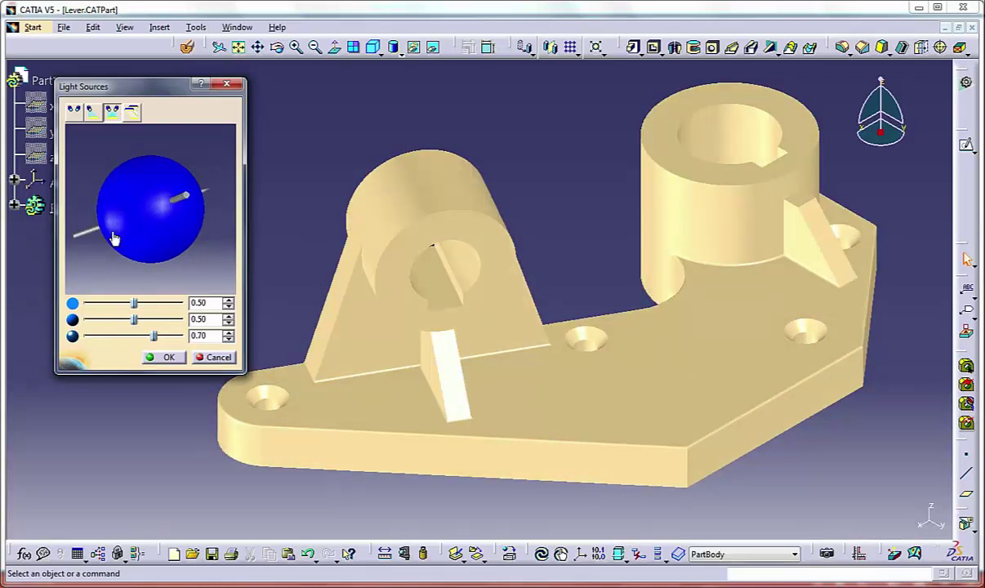
drag(169, 197, 168, 162)
click(131, 113)
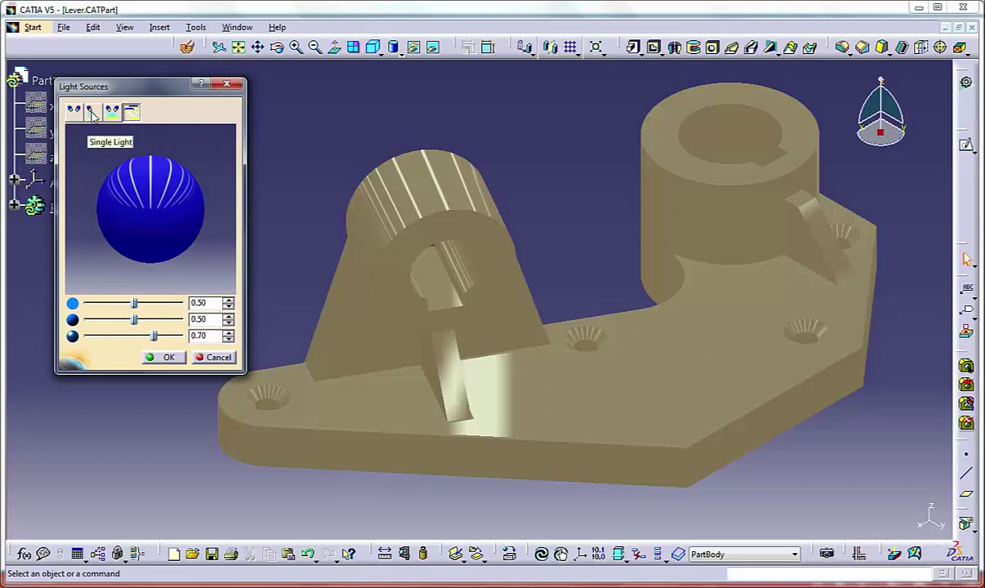
click(91, 112)
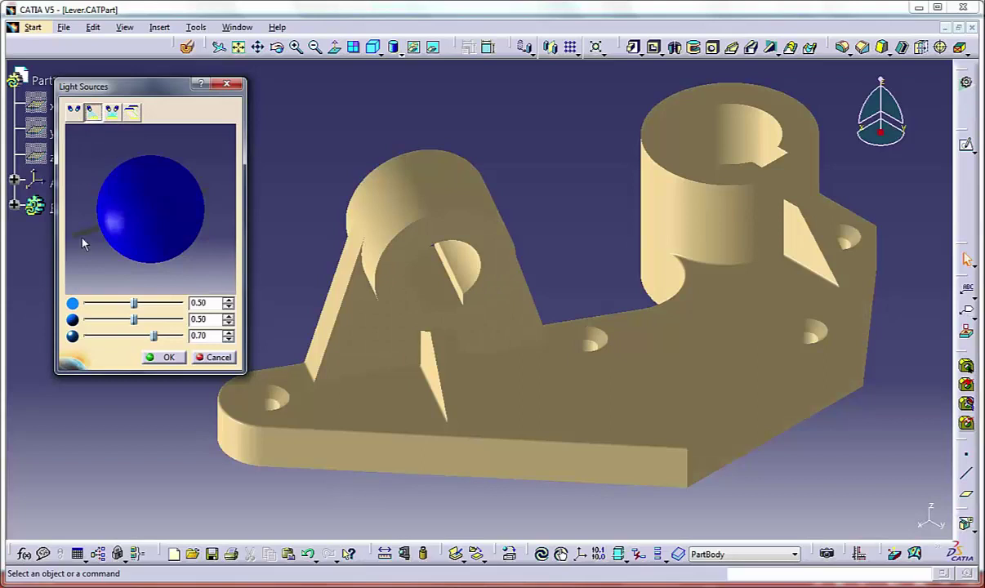
Aim the light from the upper left, adjust Ambient, Diffuse and Specular sliders, then cancel
mouse_move(81, 239)
mouse_down()
mouse_move(83, 182)
mouse_move(98, 159)
mouse_up()
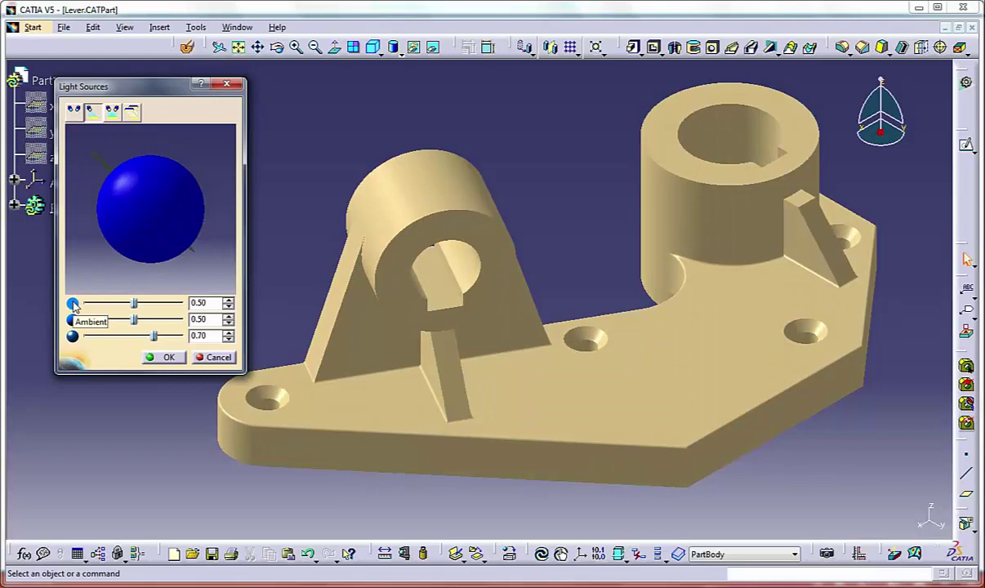
mouse_move(134, 303)
mouse_down()
mouse_move(94, 303)
mouse_move(165, 303)
mouse_move(126, 303)
mouse_move(143, 303)
mouse_up()
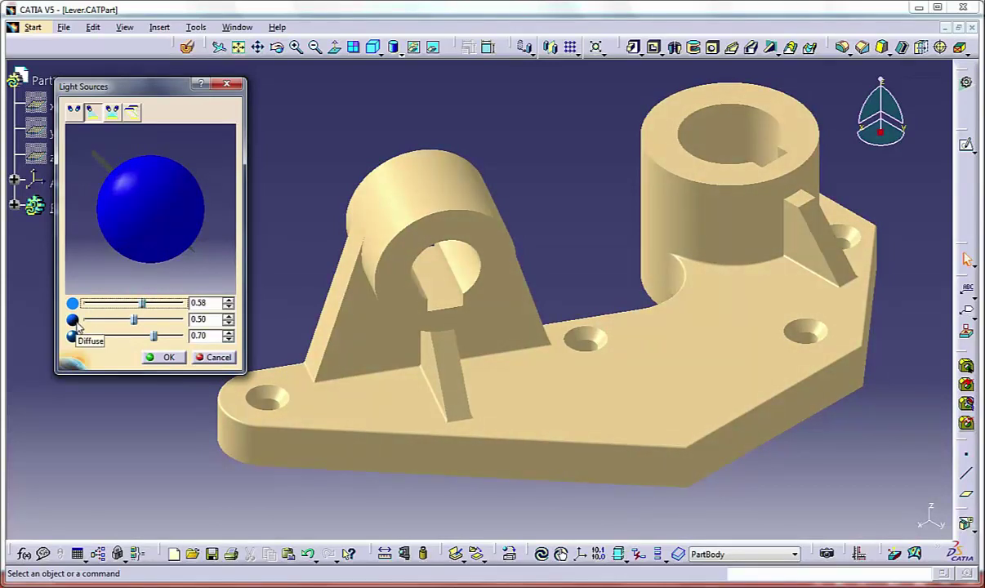
mouse_move(134, 319)
mouse_down()
mouse_move(92, 319)
mouse_move(185, 323)
mouse_move(172, 319)
mouse_up()
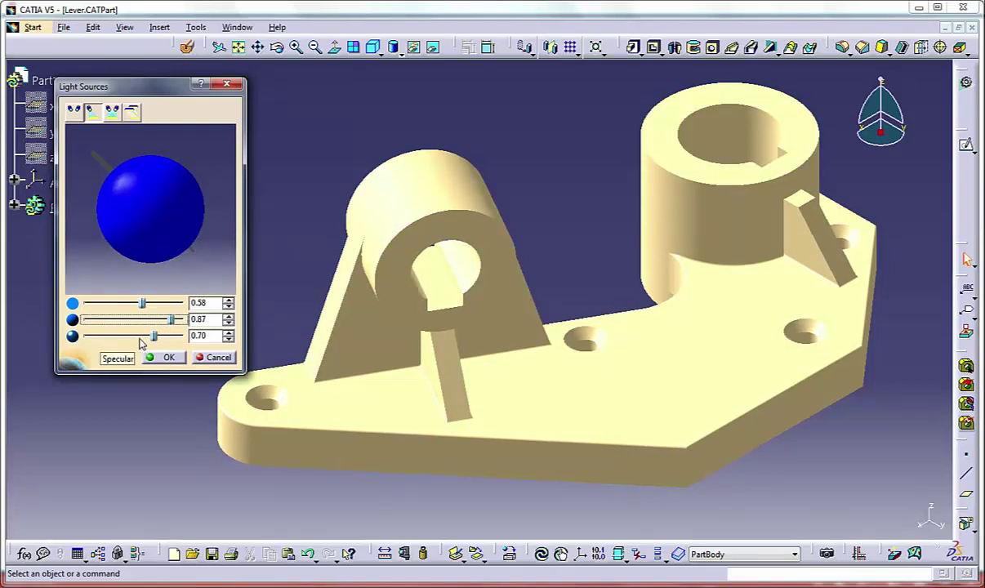
drag(154, 336, 178, 336)
click(218, 358)
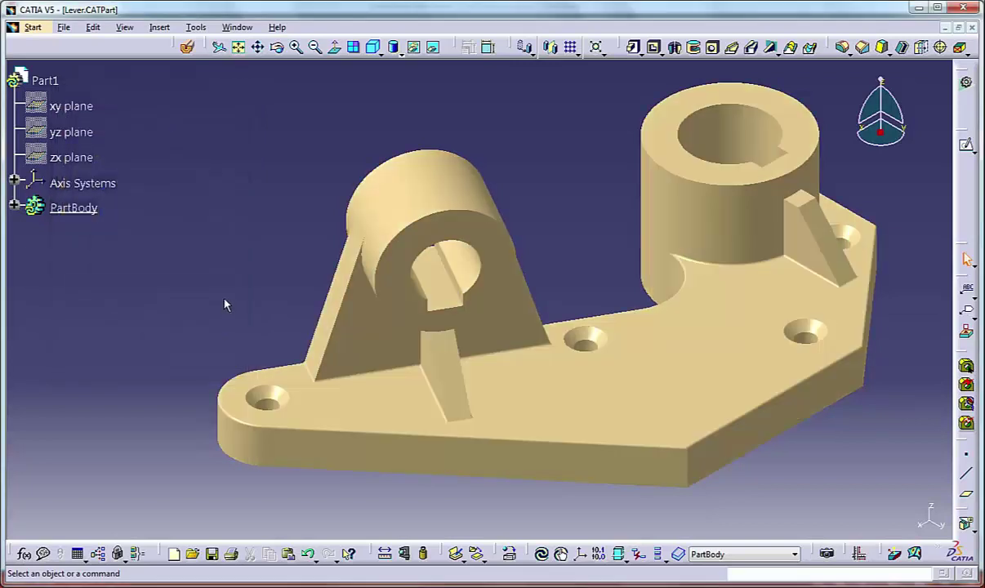
Open the Depth Effect dialog, which shows near limit 142 mm, far limit 375.42 mm and fog off
click(125, 29)
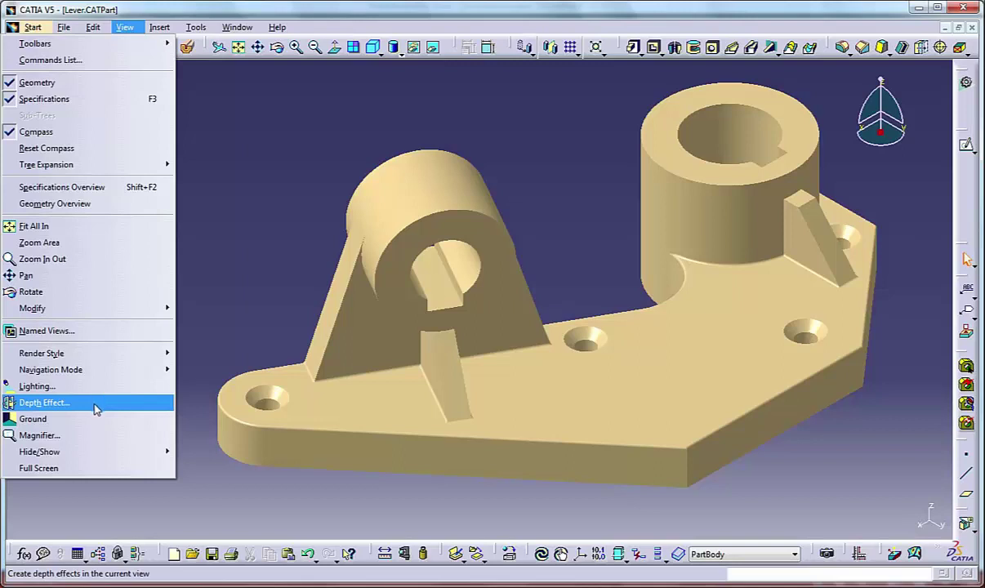
click(95, 405)
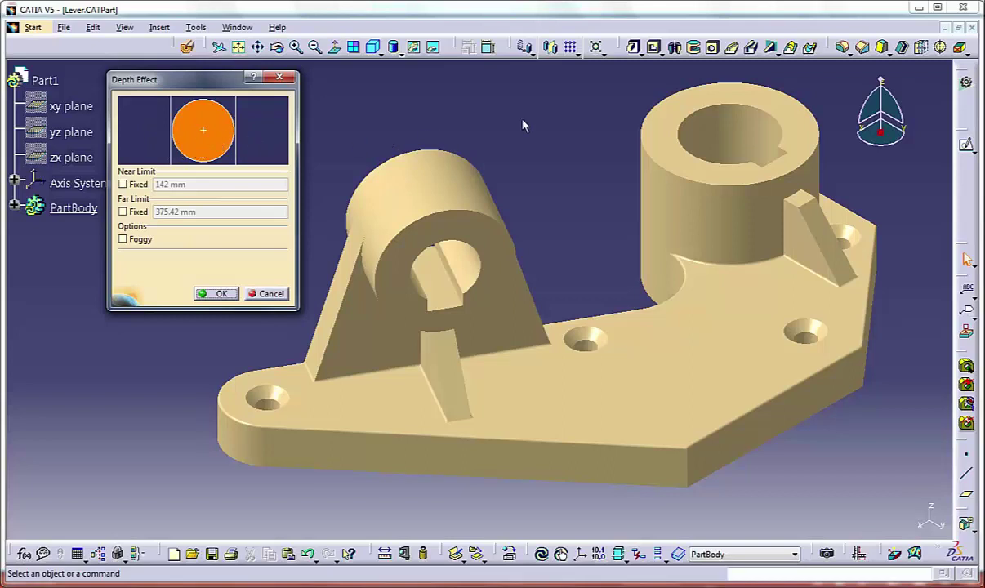
Fix both the near and far depth limits beside the zoomed lever part
middle_drag(523, 125, 504, 129)
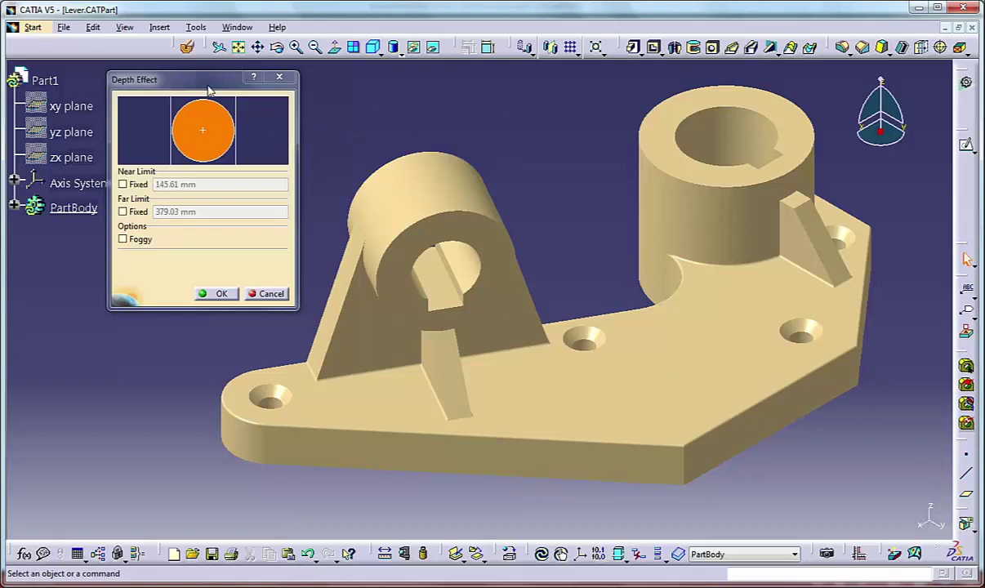
drag(210, 85, 186, 87)
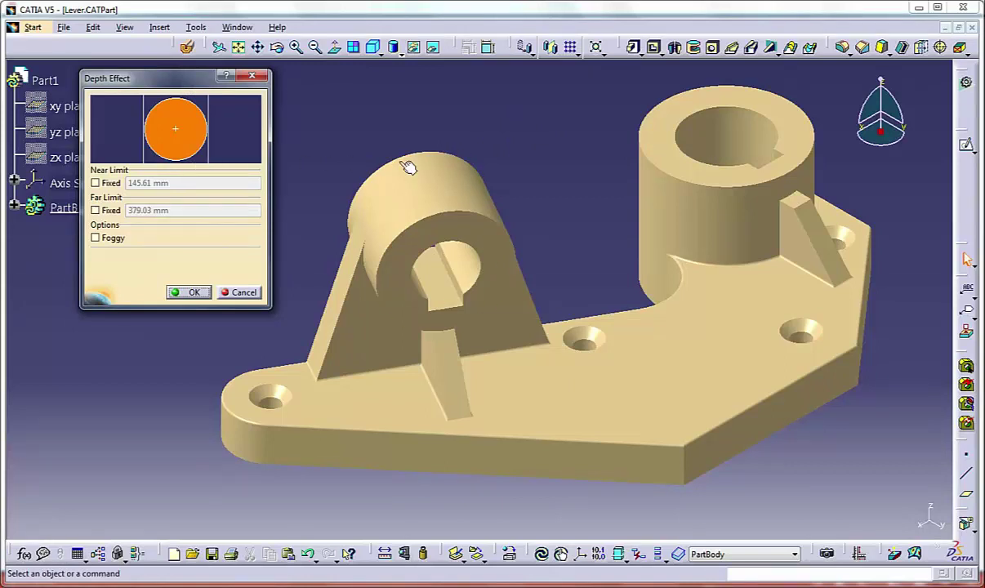
middle_drag(490, 119, 460, 139)
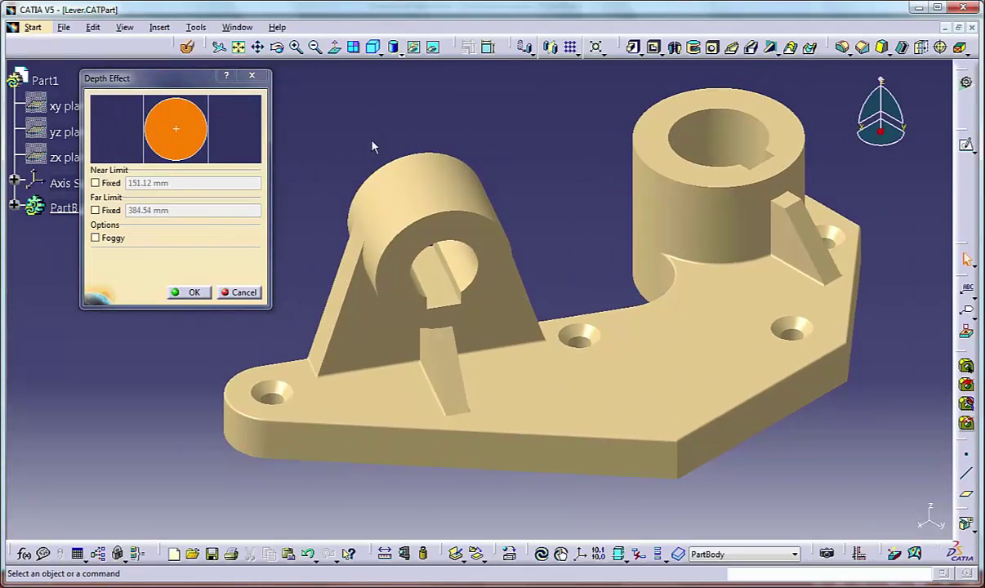
click(96, 183)
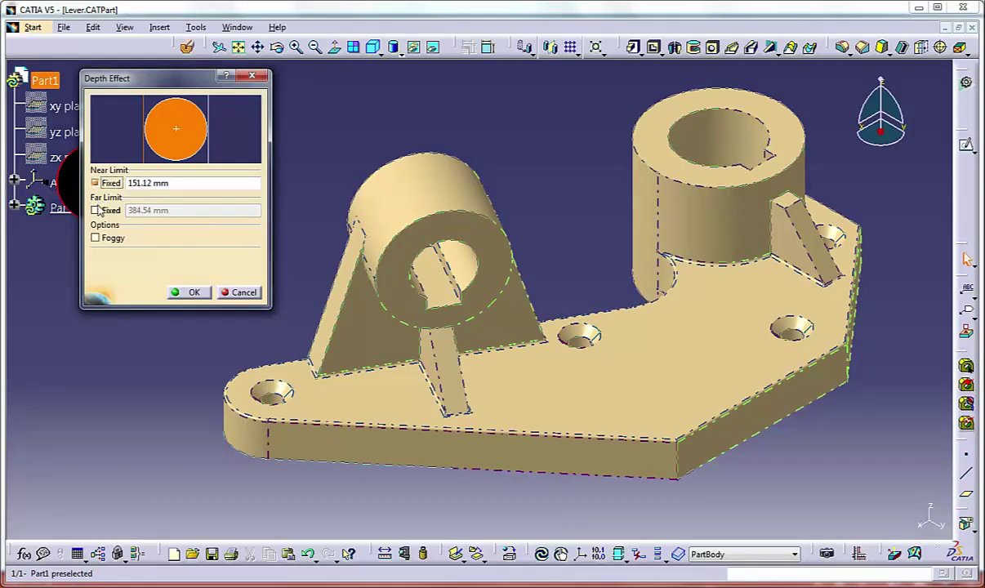
click(96, 211)
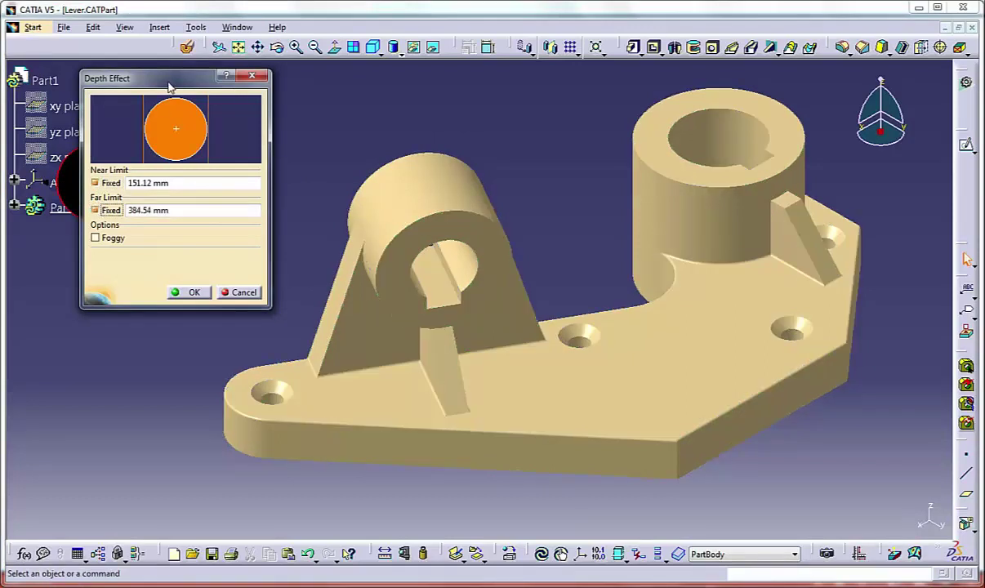
drag(166, 81, 139, 83)
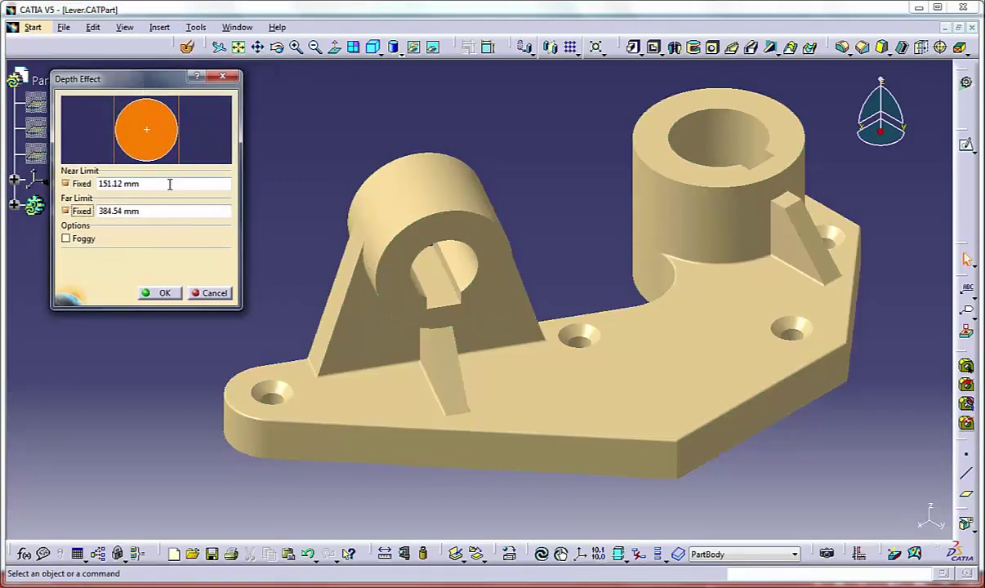
Enter 100 mm near and 250 mm far limits, then drag them to 183.14 and 357.6 mm
drag(169, 185, 95, 187)
text(1)
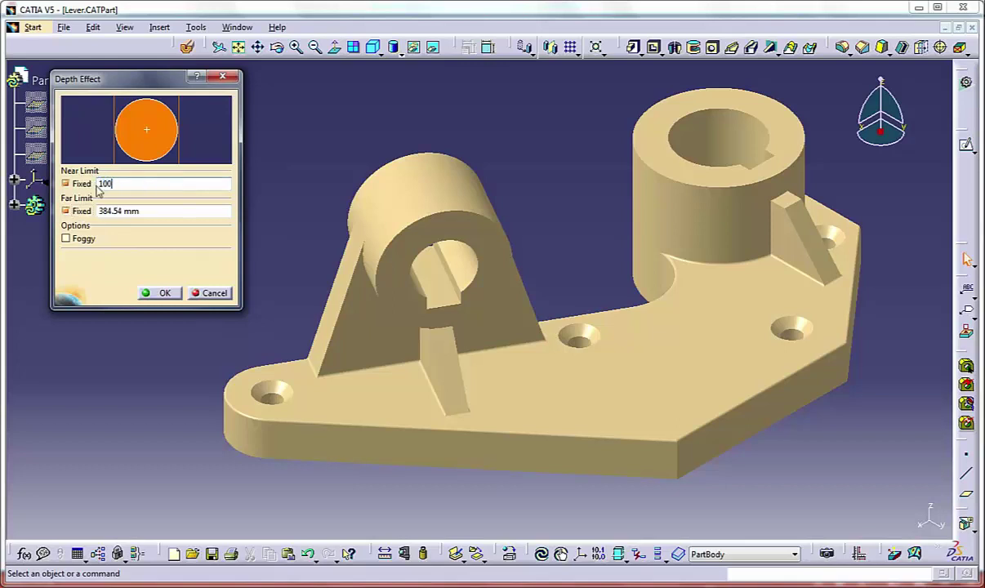
text(00)
key(Return)
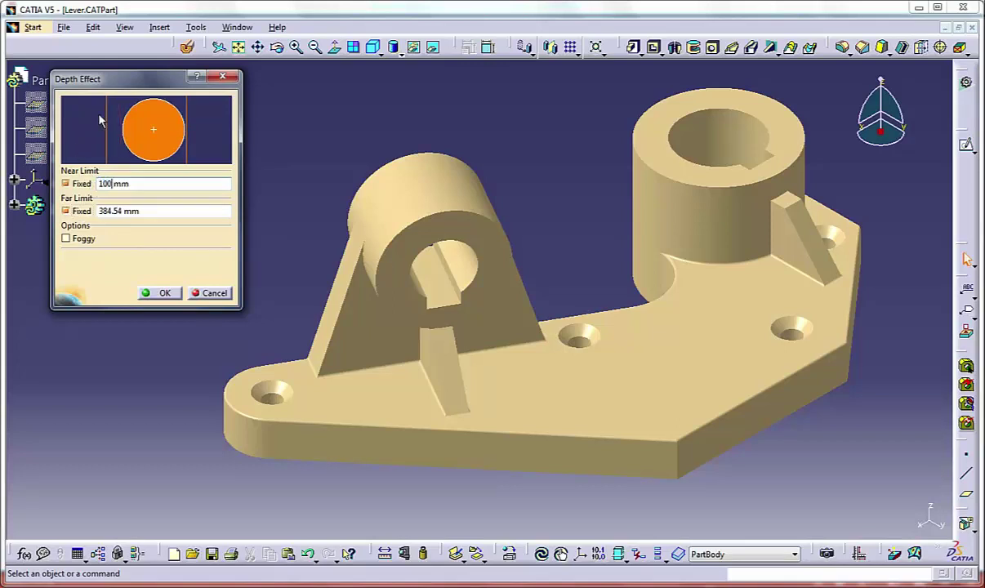
drag(140, 211, 69, 213)
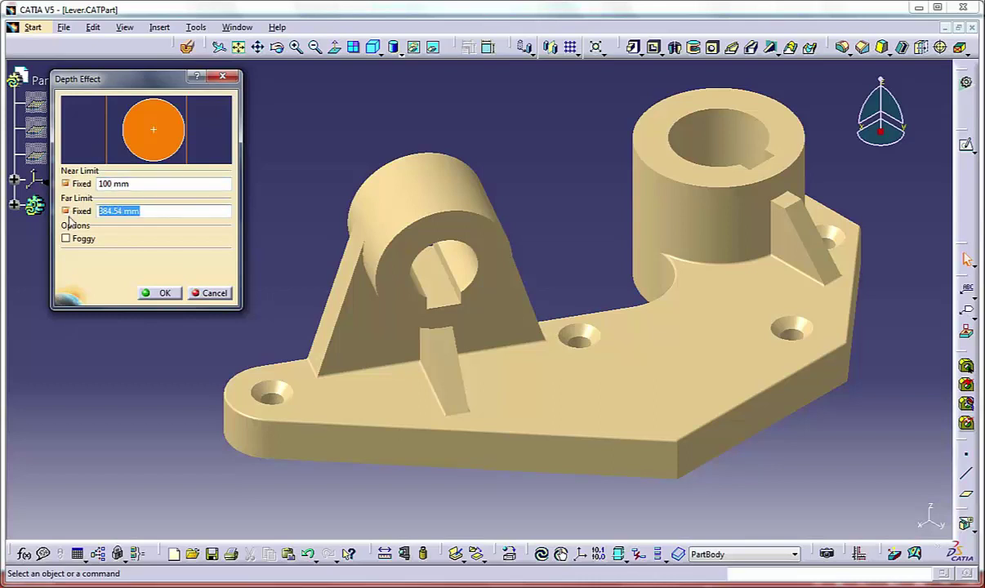
text(250)
key(Return)
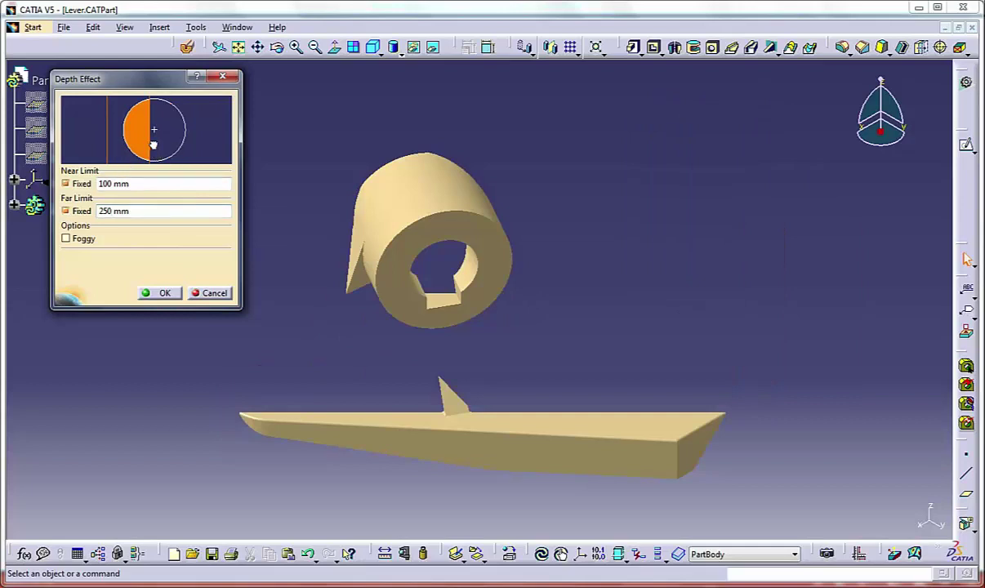
drag(153, 144, 190, 143)
drag(107, 145, 137, 145)
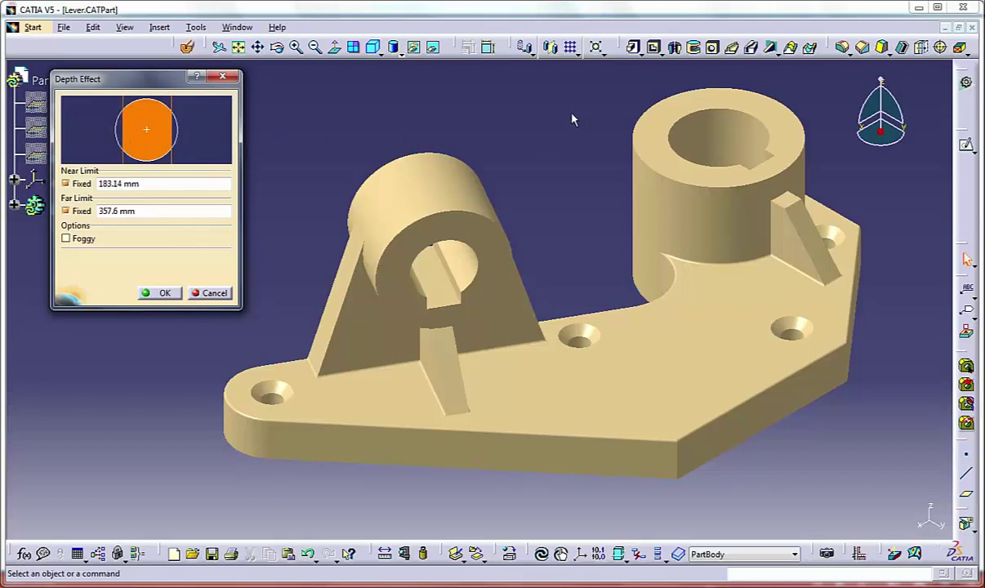
mouse_move(537, 120)
middle_down()
mouse_move(536, 110)
mouse_move(553, 154)
mouse_move(554, 103)
mouse_move(541, 82)
mouse_move(552, 167)
mouse_move(552, 119)
middle_up()
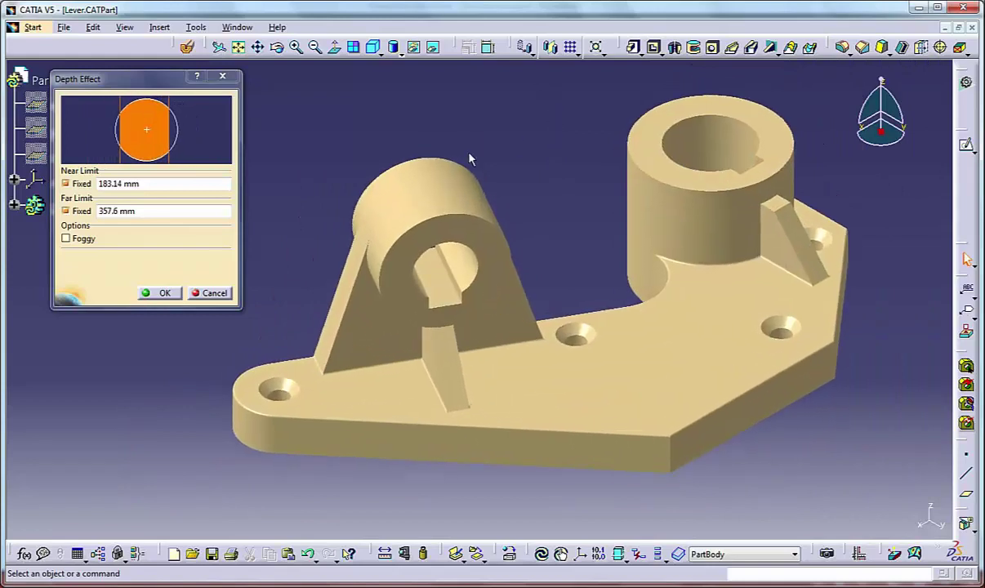
Turn on fog, then refix both limits and zoom so they settle at 126.35 and 359.77 mm
click(65, 238)
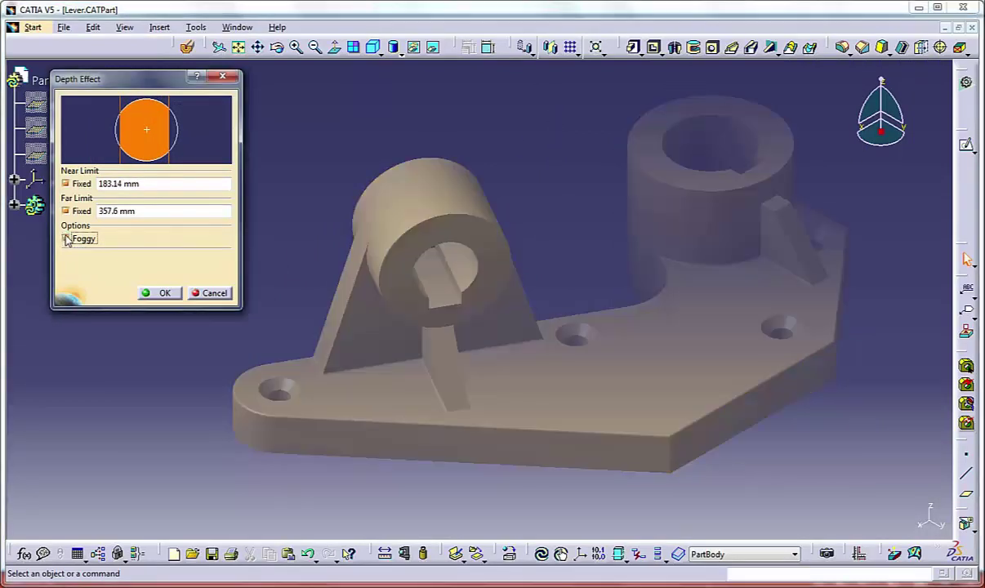
click(66, 184)
click(65, 211)
mouse_move(460, 137)
middle_down()
mouse_move(480, 231)
mouse_move(456, 125)
middle_up()
click(65, 183)
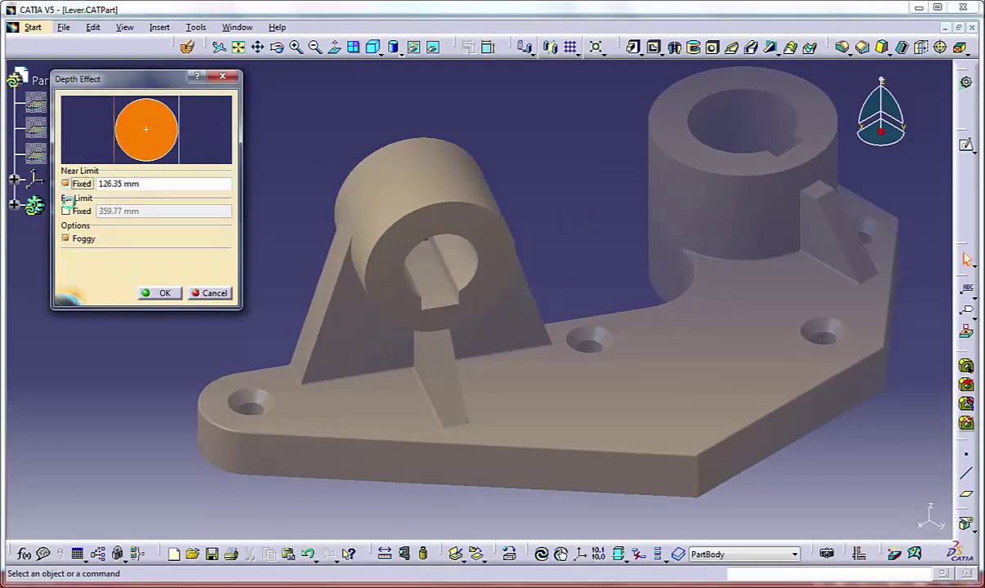
click(67, 211)
mouse_move(527, 133)
middle_down()
mouse_move(526, 176)
mouse_move(526, 115)
mouse_move(532, 147)
mouse_move(530, 119)
mouse_move(539, 143)
middle_up()
Close Depth Effect and show the ground grid, framing the lever and grid in view
click(211, 292)
click(125, 29)
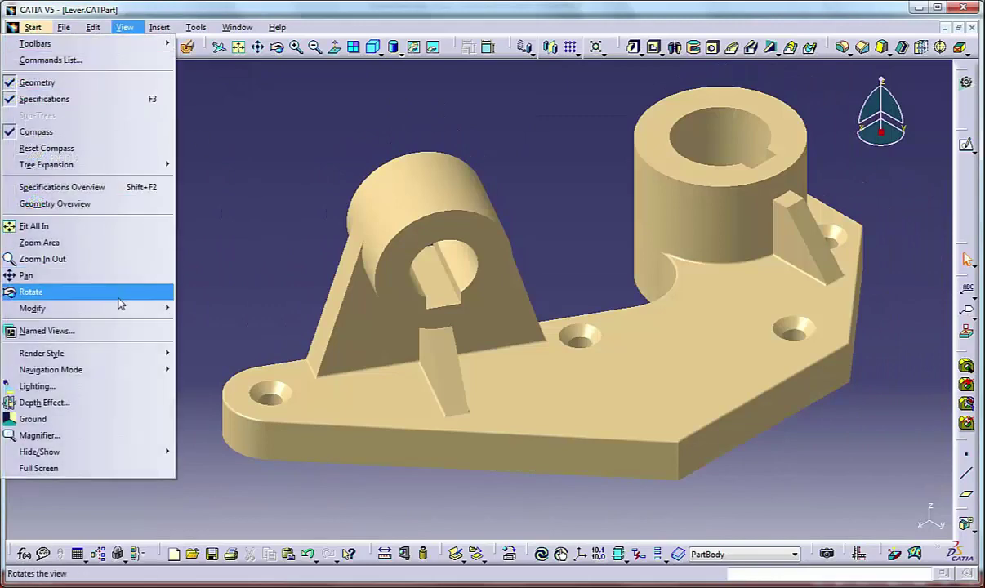
click(65, 422)
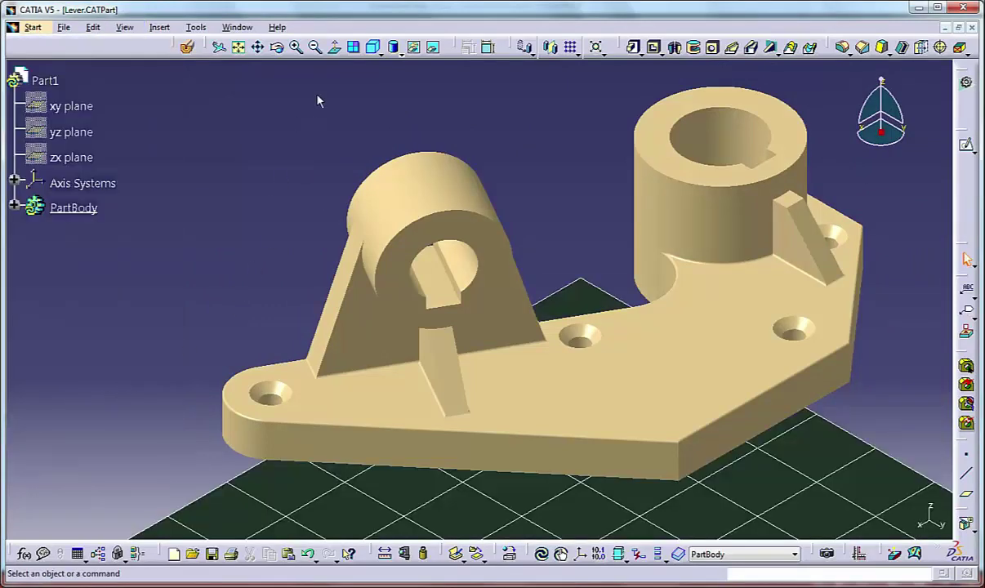
click(238, 47)
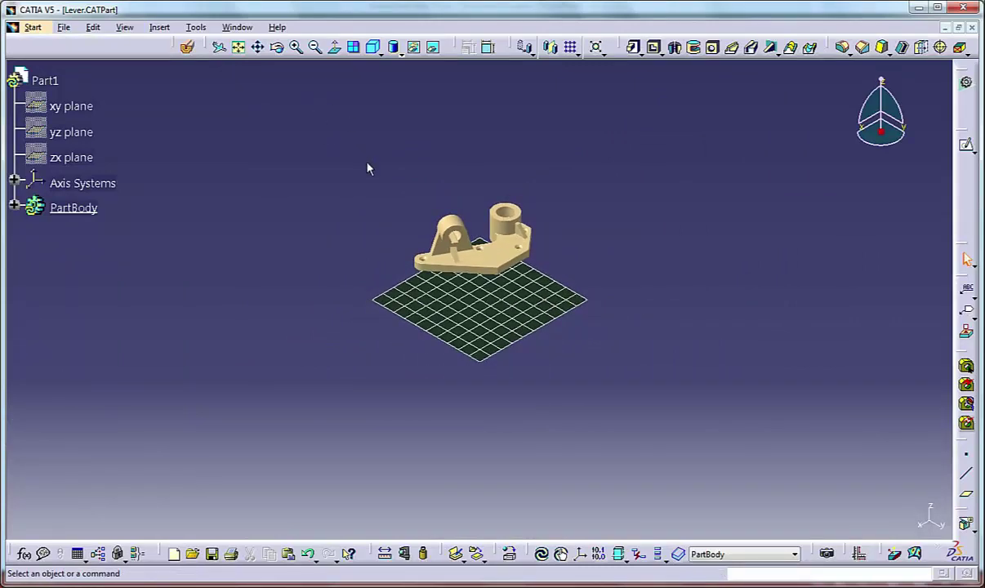
ctrl+middle_drag(367, 163, 340, 90)
middle_drag(330, 143, 393, 216)
Hide the ground grid again through the View menu
click(124, 27)
click(49, 414)
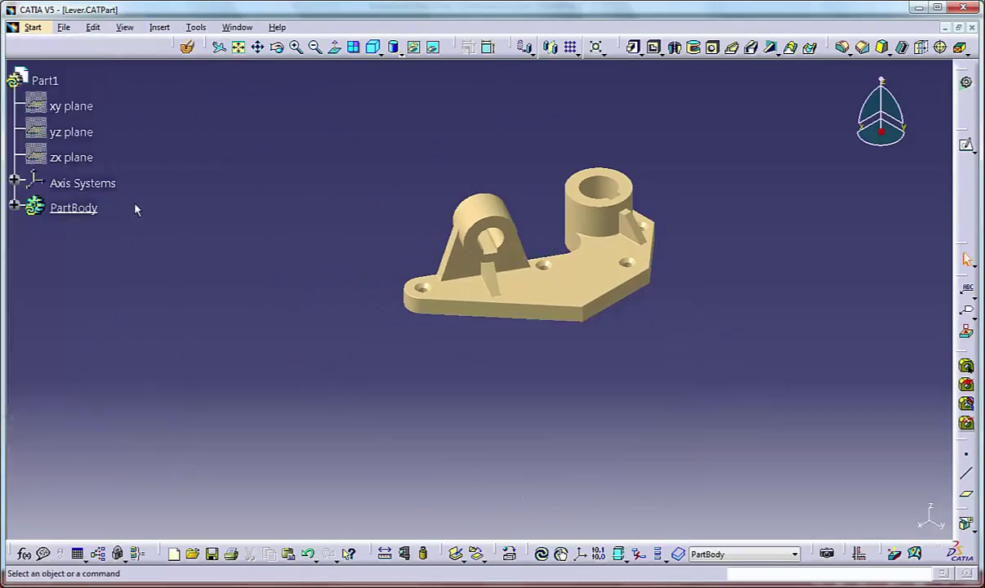
click(124, 27)
mouse_move(82, 449)
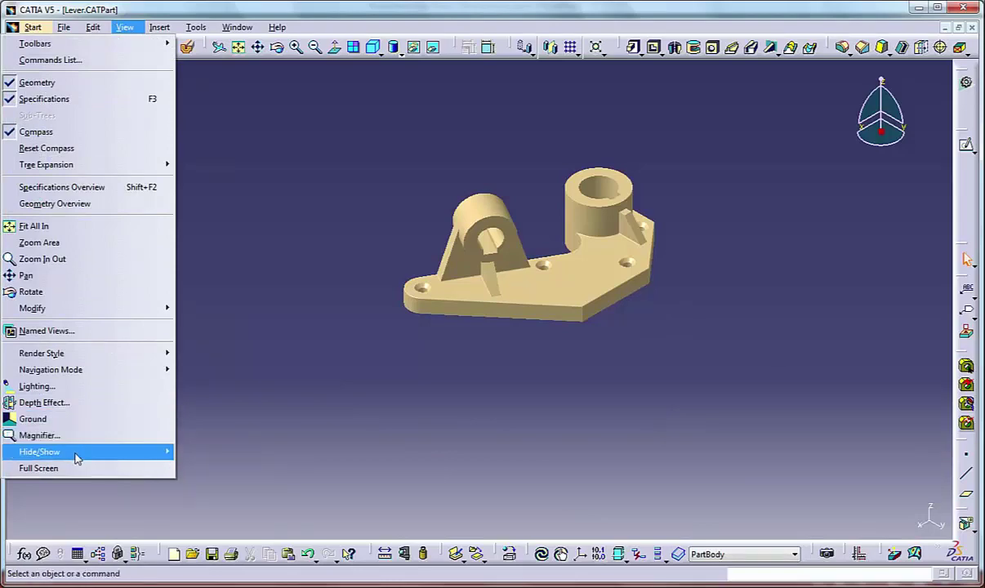
click(80, 468)
mouse_move(350, 286)
middle_down()
mouse_move(327, 217)
mouse_move(312, 255)
mouse_move(361, 207)
mouse_move(275, 301)
mouse_move(271, 259)
mouse_move(288, 233)
mouse_move(254, 204)
middle_up()
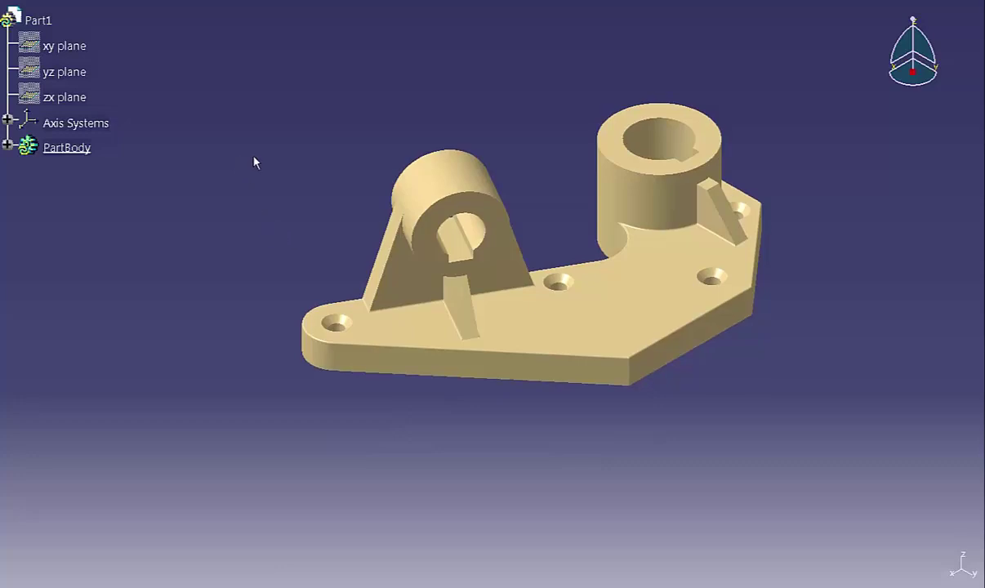
right_click(254, 162)
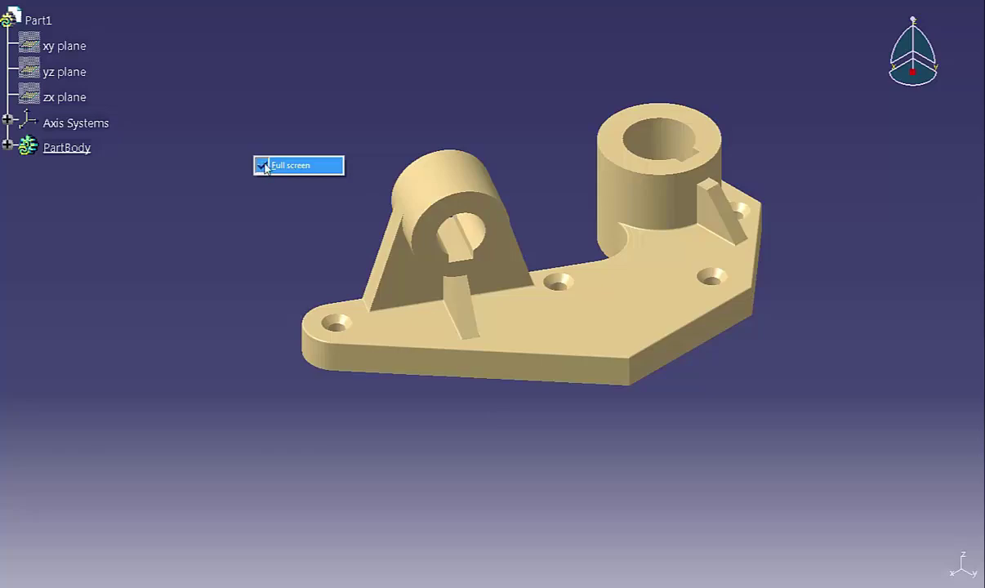
click(266, 167)
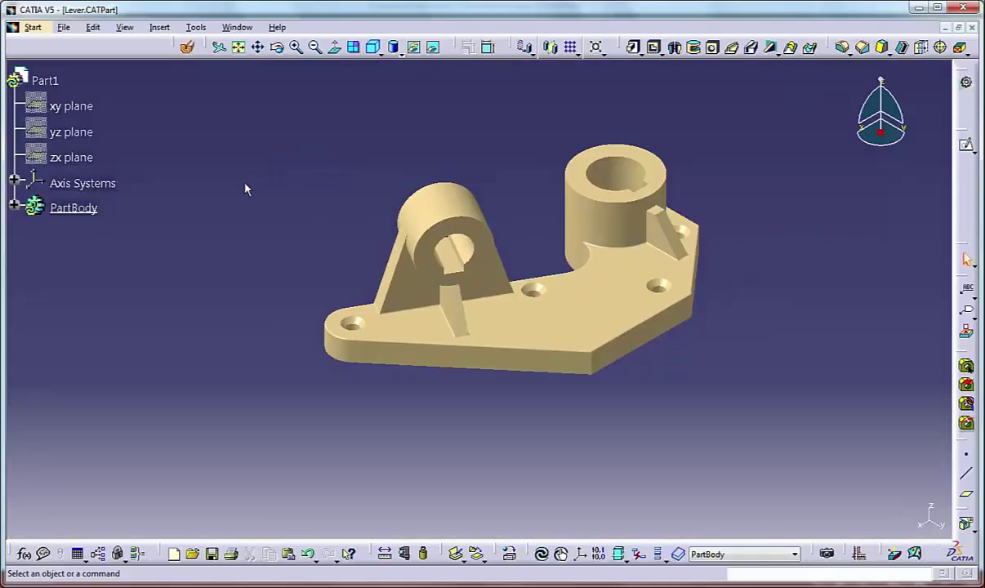